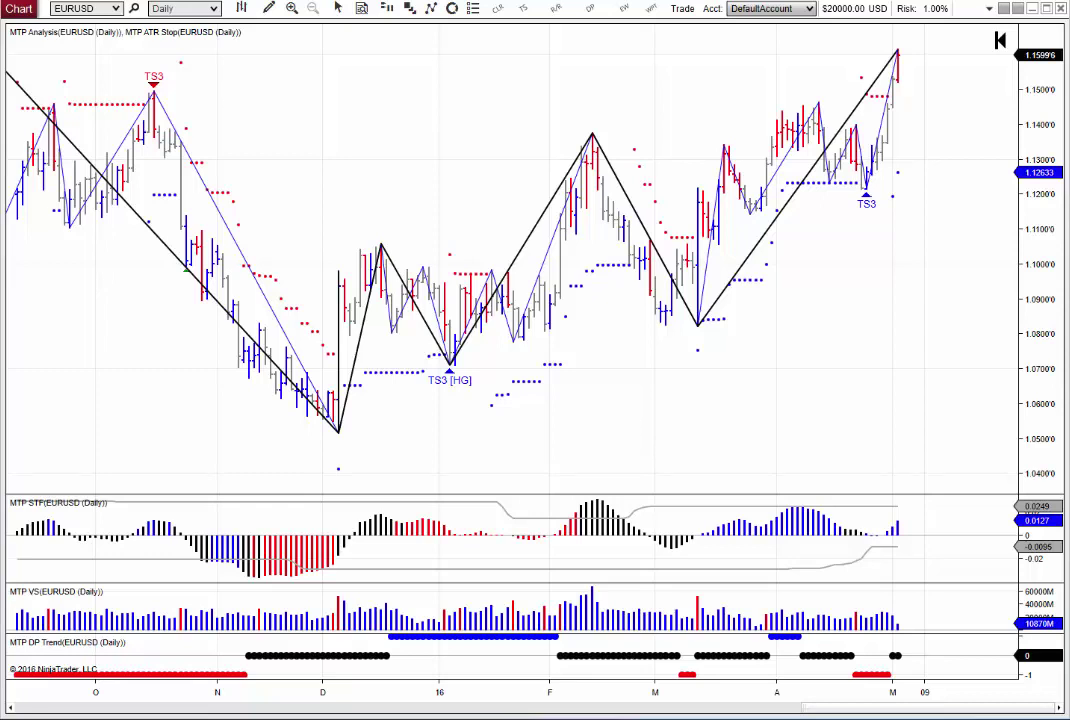
Pan the EURUSD daily chart back past the VS high to show the earlier months.
{"action": "left_click_drag", "start_coordinate": [373, 165], "coordinate": [361, 178]}
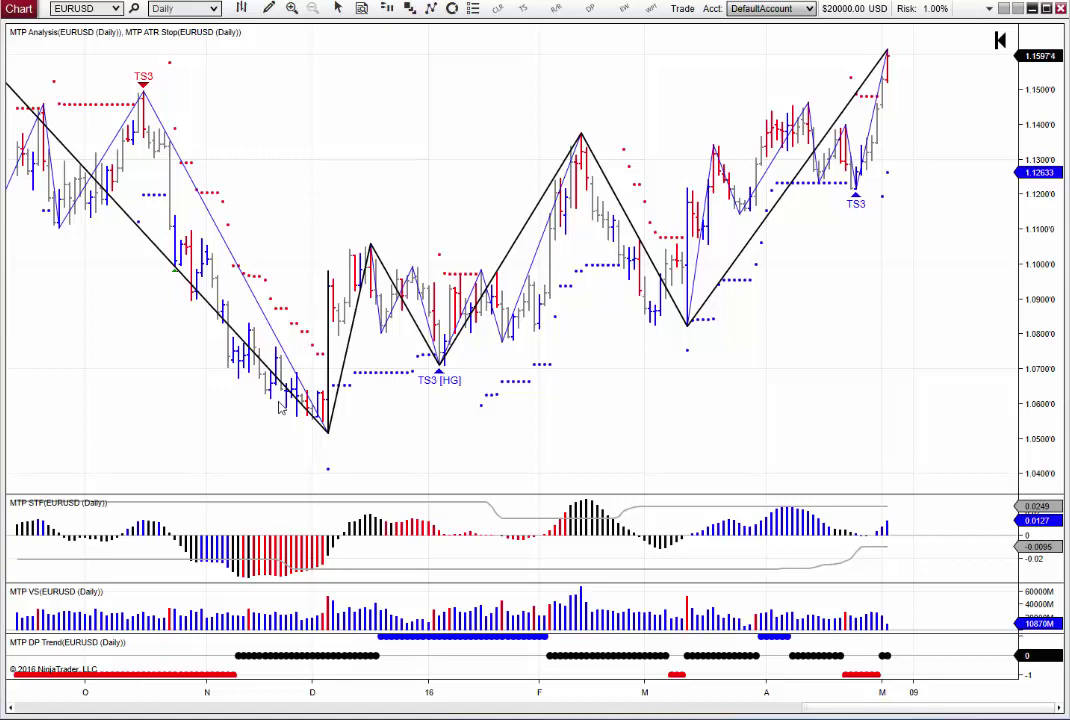
{"action": "left_click_drag", "start_coordinate": [158, 307], "coordinate": [220, 297]}
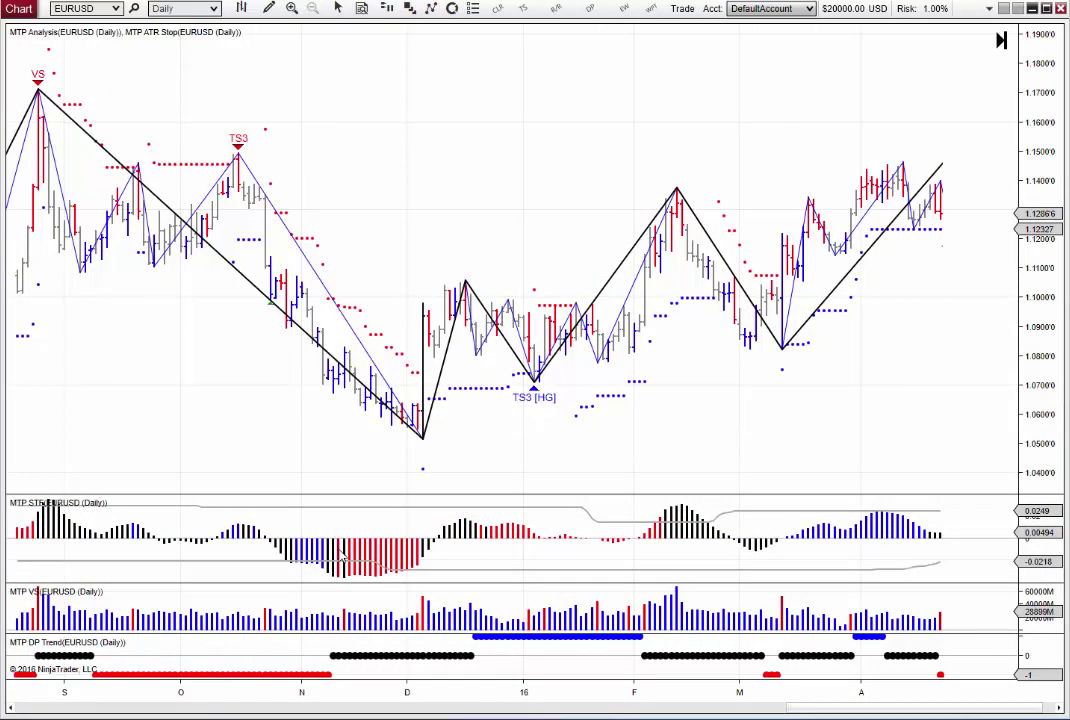
{"action": "left_click_drag", "start_coordinate": [541, 356], "coordinate": [424, 377]}
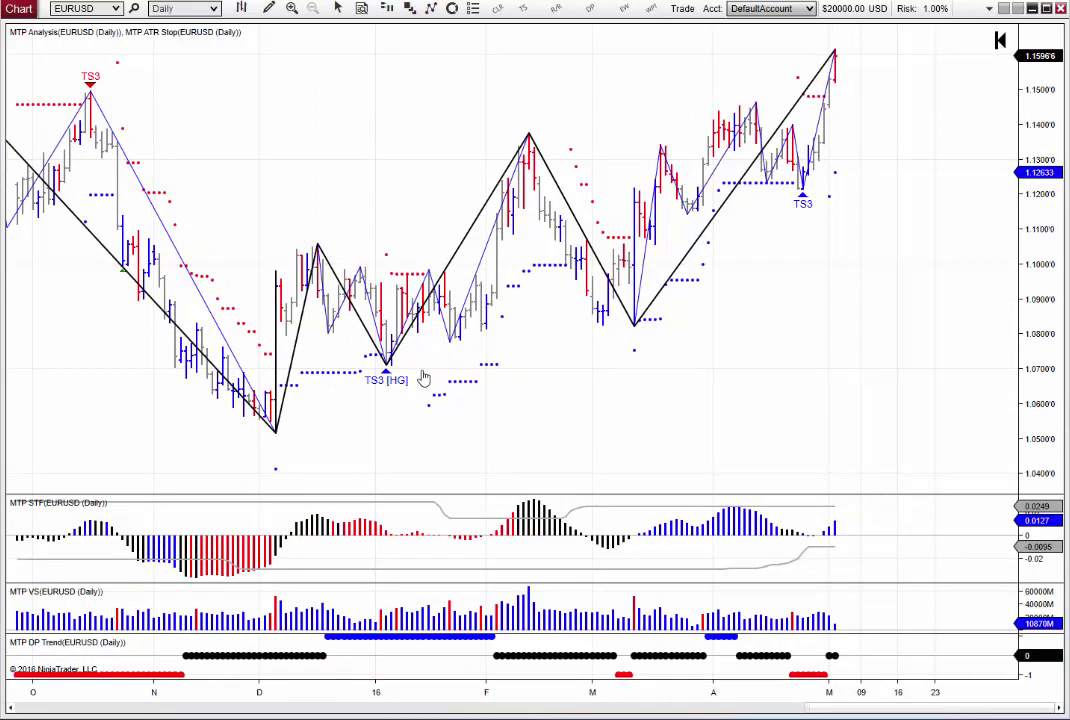
{"action": "left_click_drag", "start_coordinate": [191, 406], "coordinate": [487, 430]}
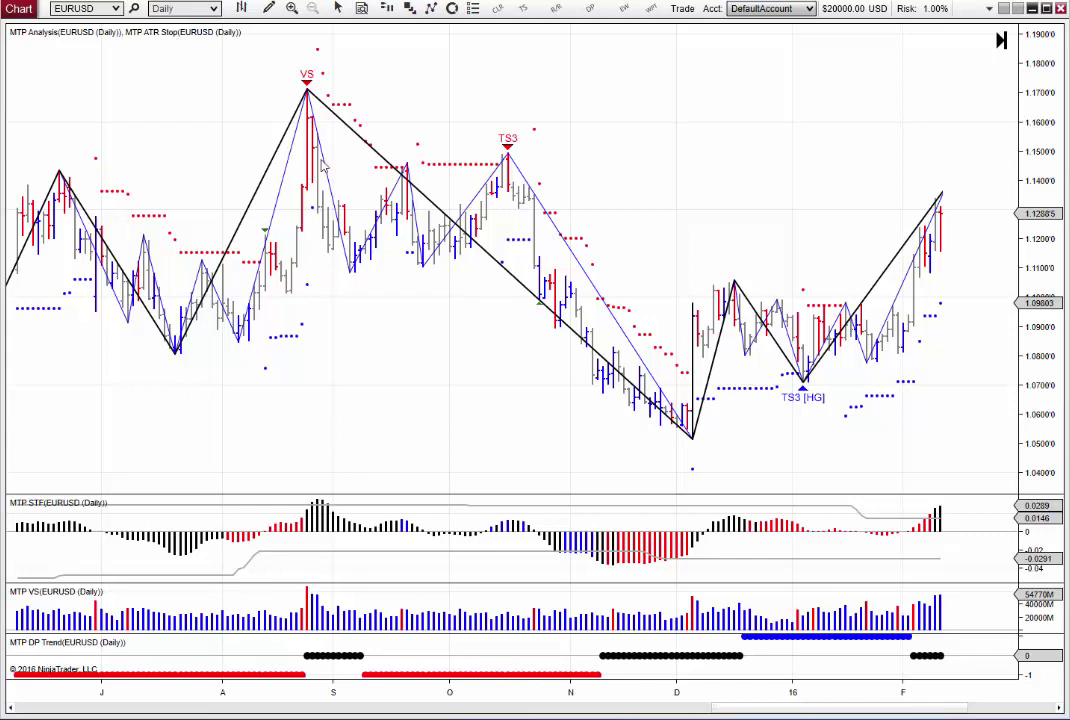
Pan the EURUSD chart forward until the early-May bars sit near the right with blank space after.
{"action": "left_click_drag", "start_coordinate": [549, 365], "coordinate": [187, 376]}
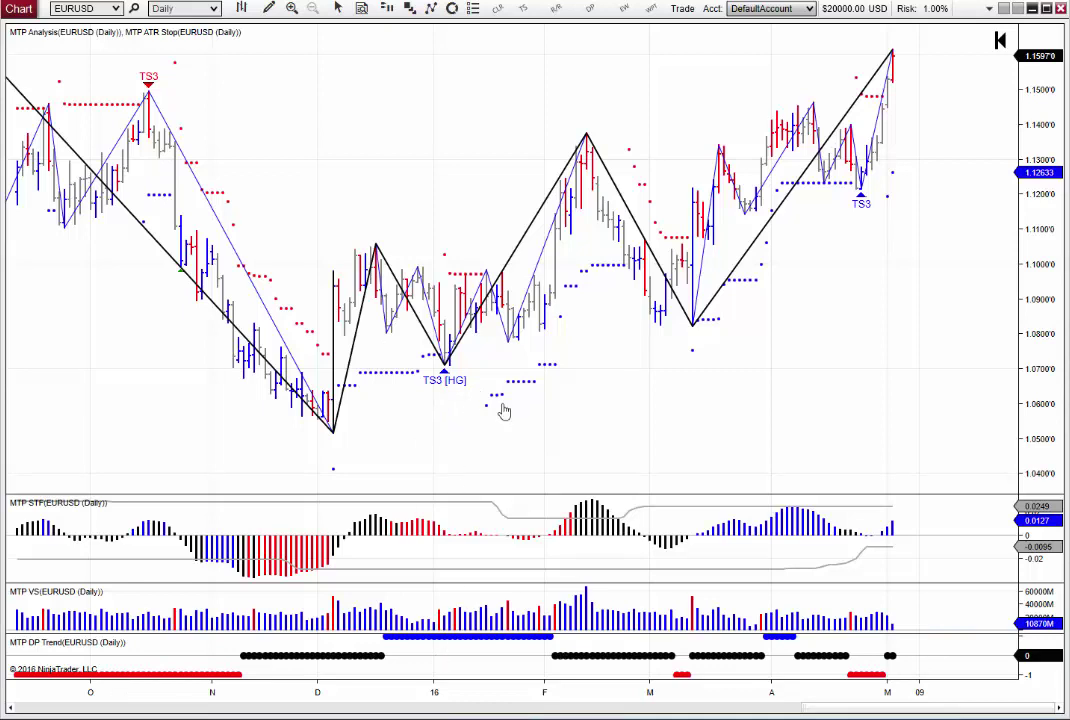
{"action": "left_click_drag", "start_coordinate": [501, 410], "coordinate": [448, 425]}
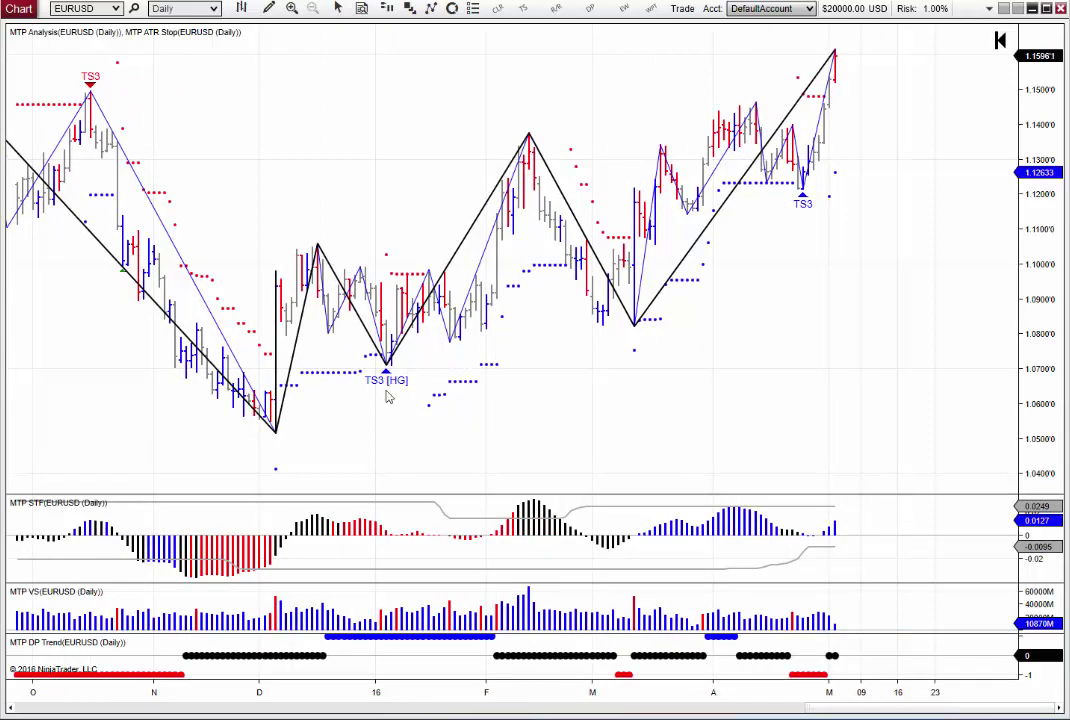
{"action": "left_click_drag", "start_coordinate": [220, 143], "coordinate": [573, 187]}
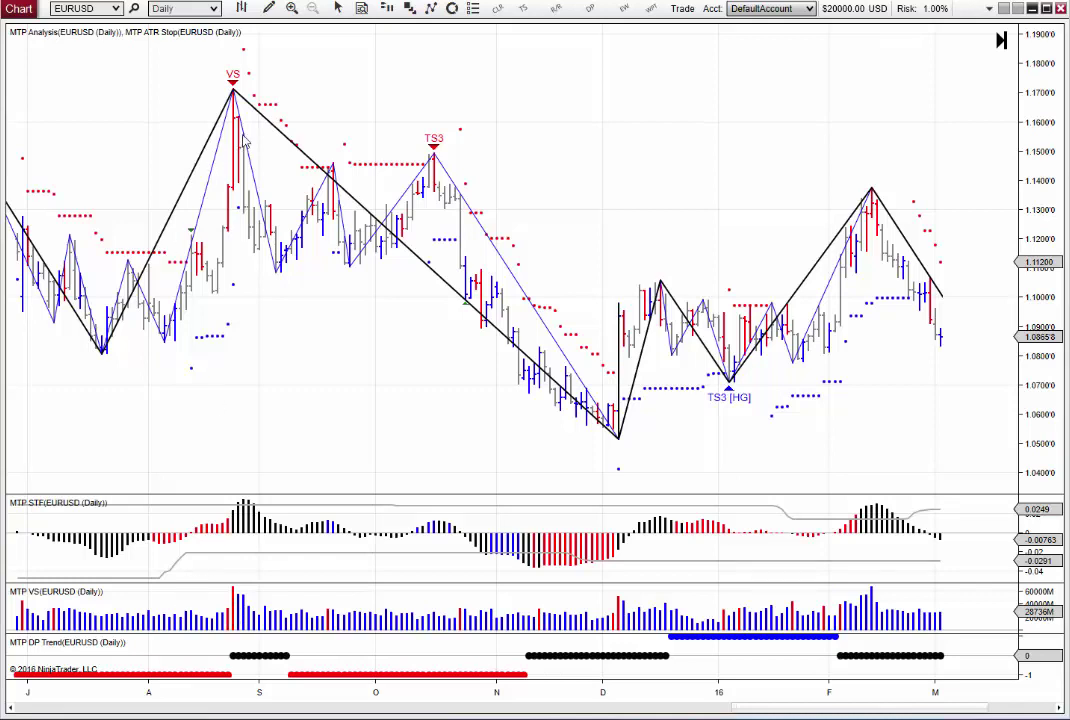
{"action": "left_click_drag", "start_coordinate": [319, 264], "coordinate": [141, 320]}
{"action": "scroll", "coordinate": [480, 372], "scroll_direction": "down", "scroll_amount": 3}
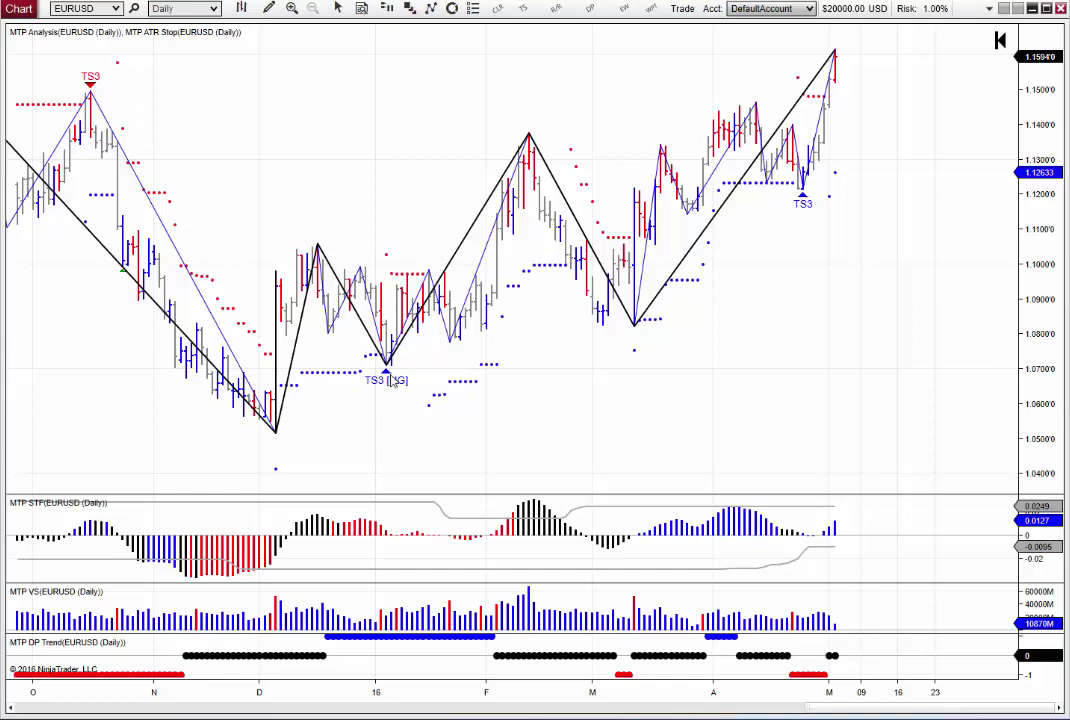
{"action": "scroll", "coordinate": [552, 377], "scroll_direction": "right", "scroll_amount": 5}
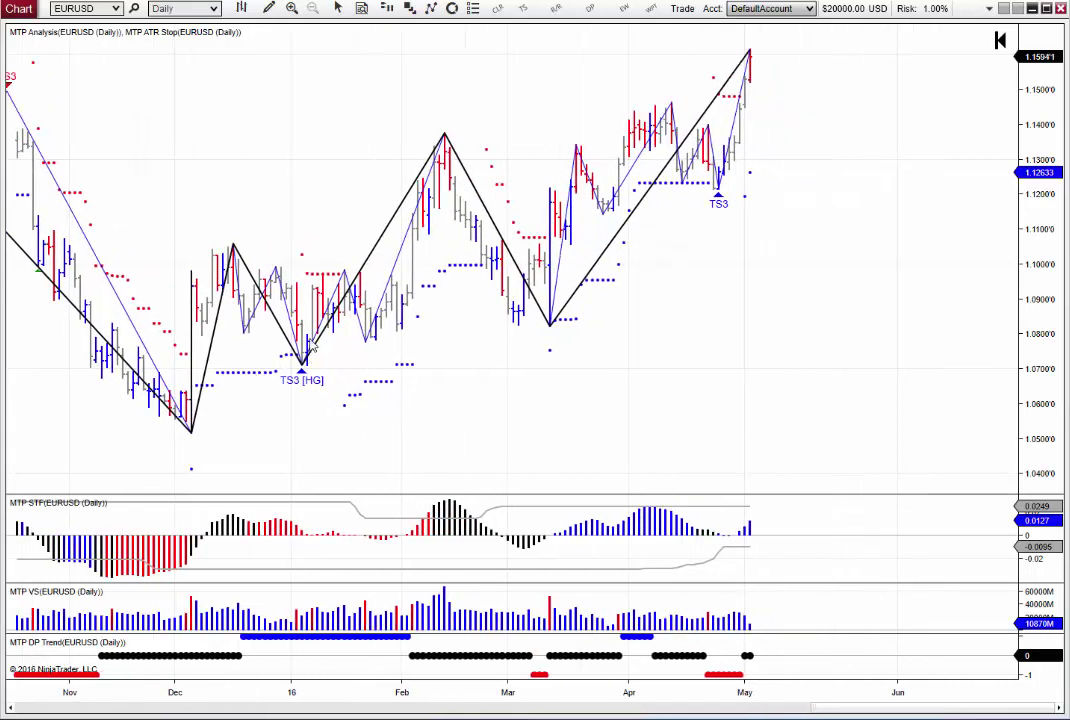
Add a Decision Point trade plan at the TS3 [HG] low from the chart menu.
{"action": "right_click", "coordinate": [311, 344]}
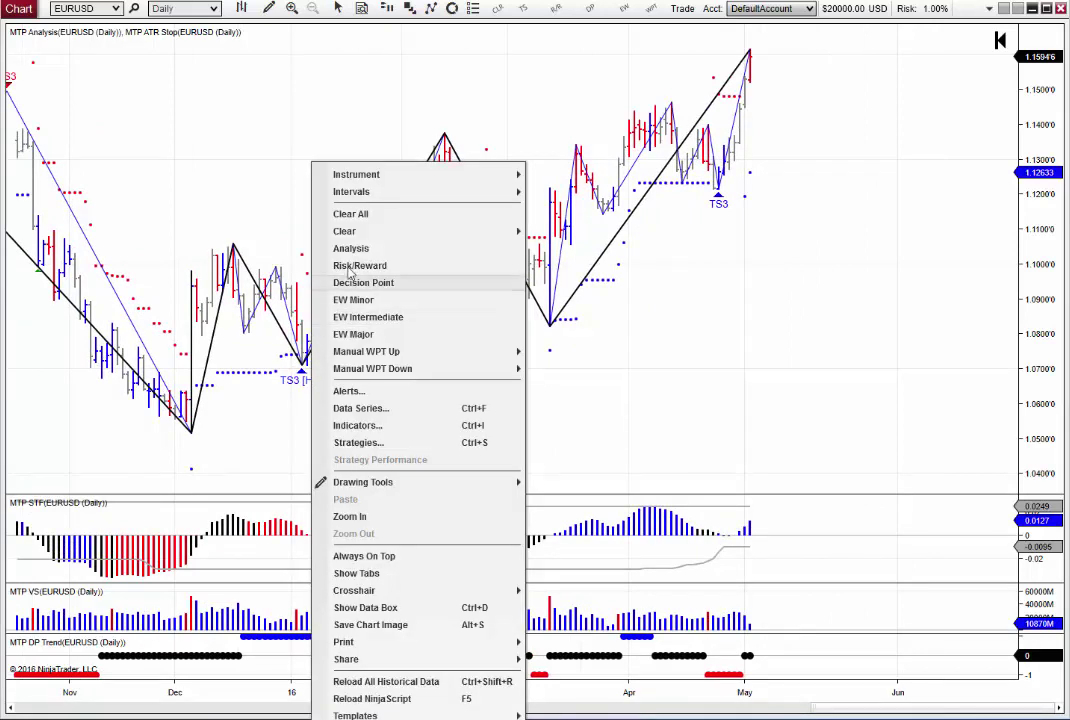
{"action": "left_click", "coordinate": [350, 210]}
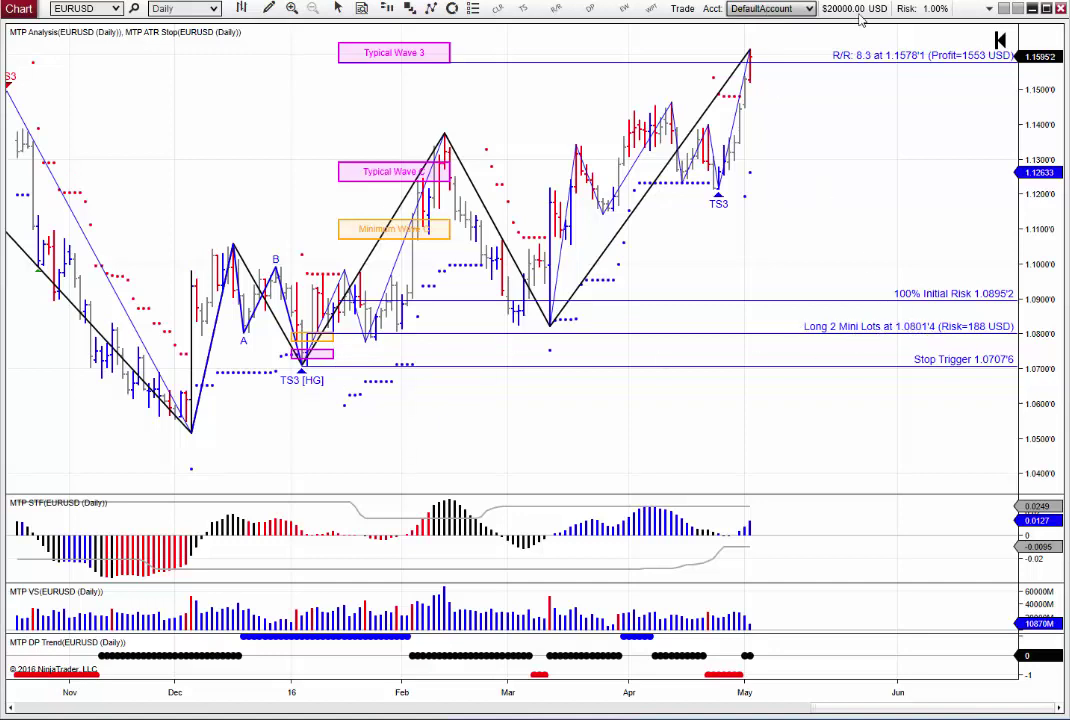
Set the account to Euro so the plan reads Long 3 Mini Lots risking 245 EUR.
{"action": "left_click", "coordinate": [790, 9]}
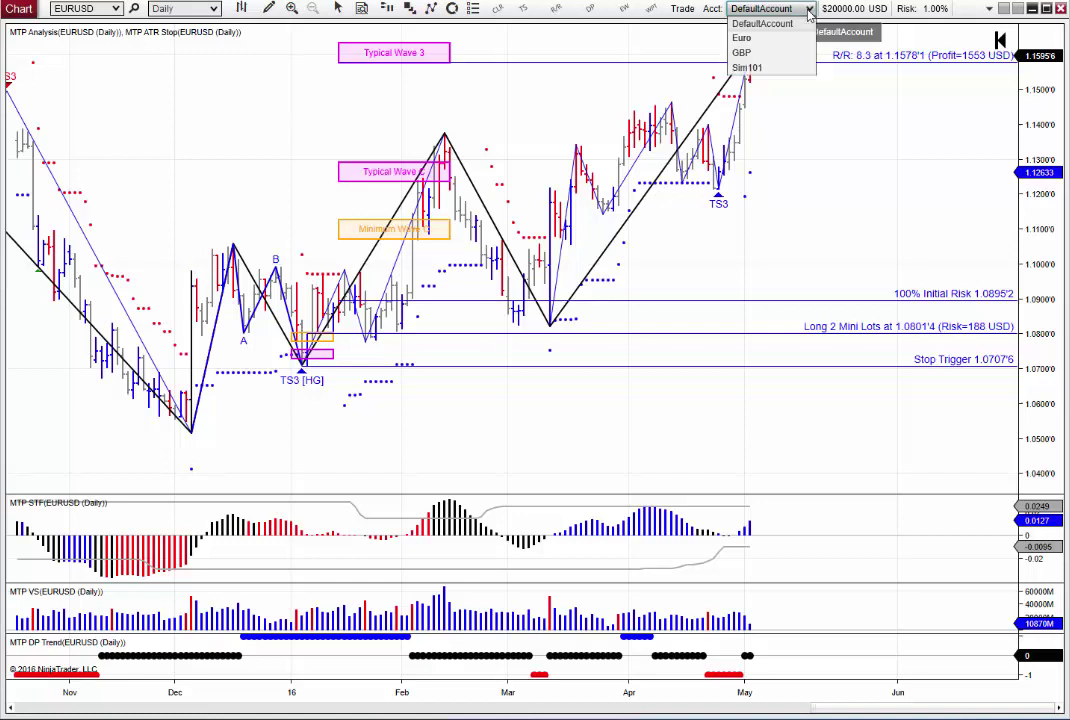
{"action": "left_click", "coordinate": [765, 38]}
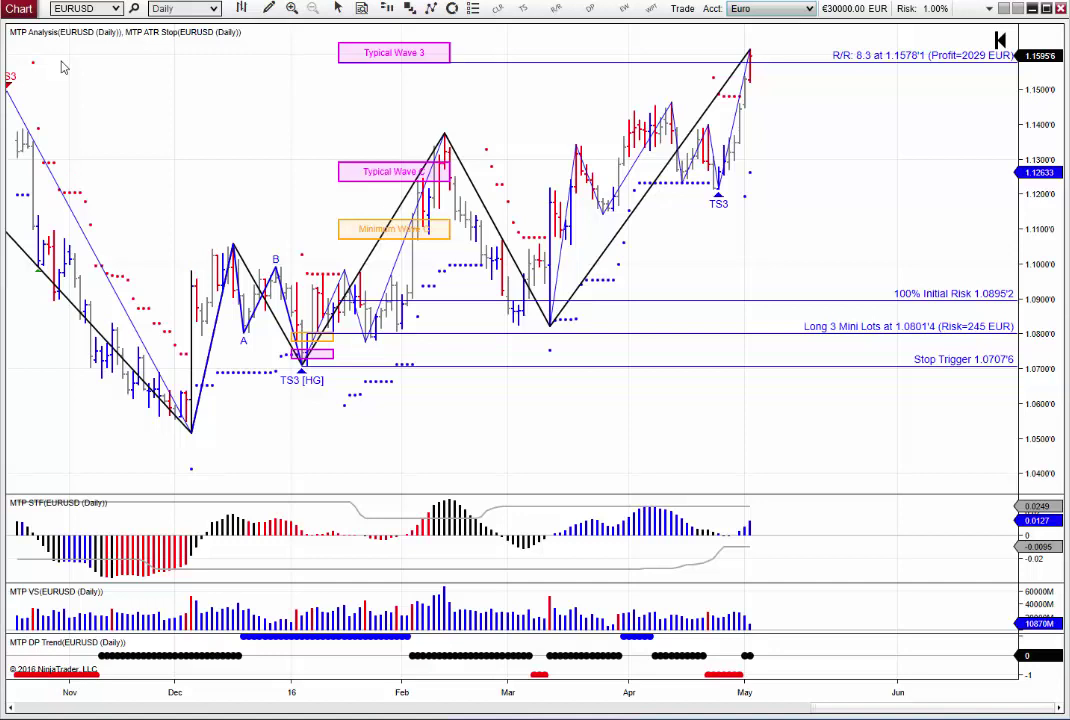
{"action": "left_click", "coordinate": [800, 9]}
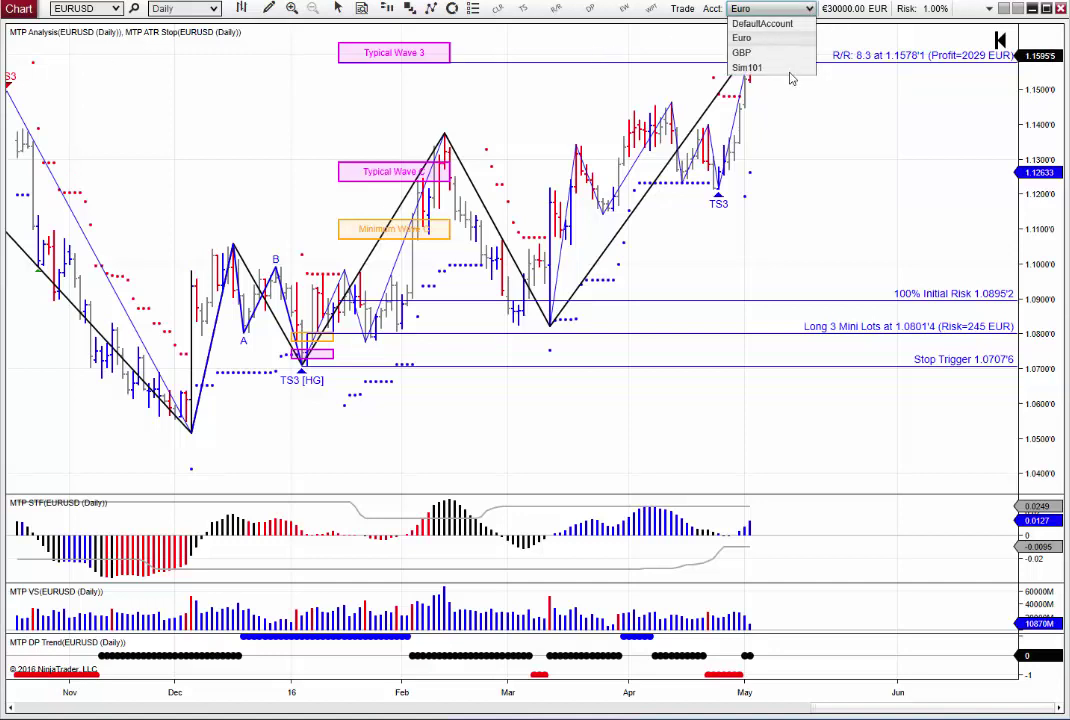
{"action": "left_click", "coordinate": [770, 38]}
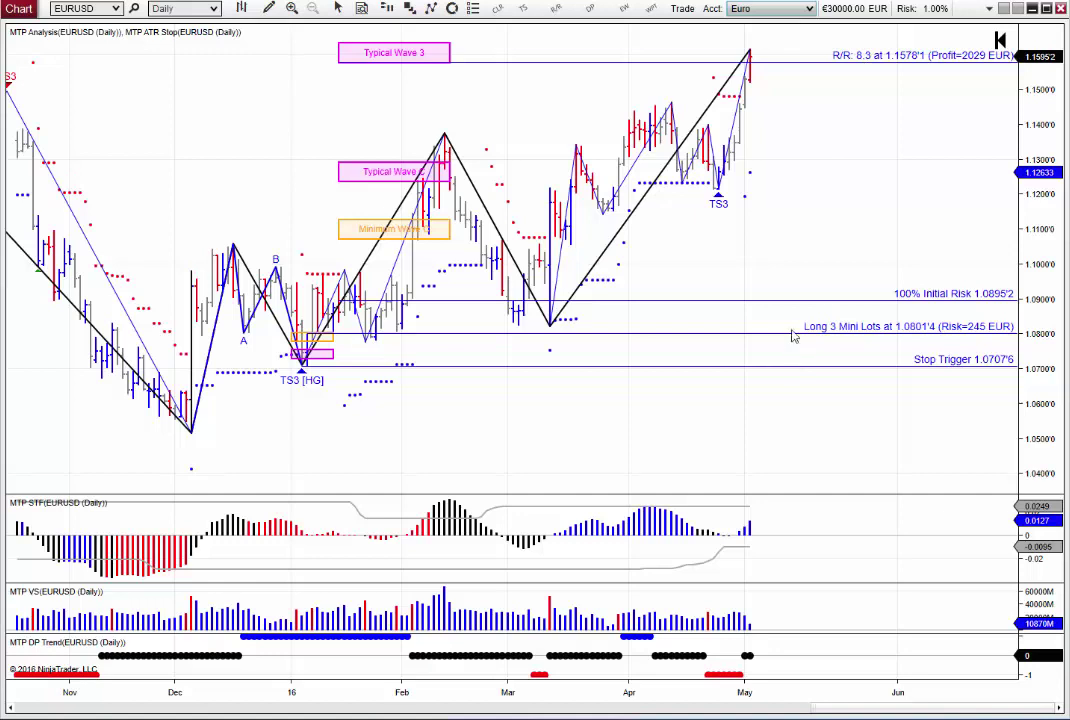
{"action": "left_click_drag", "start_coordinate": [270, 165], "coordinate": [298, 167]}
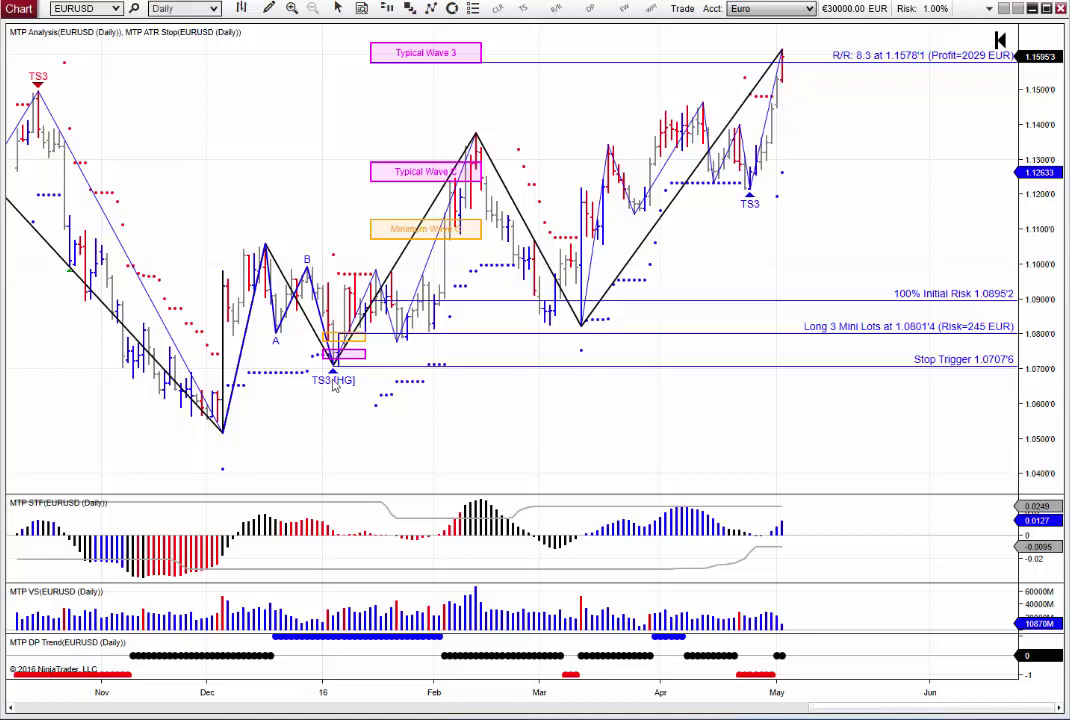
Clear the TS3 [HG] decision point trade plan from the EURUSD chart.
{"action": "right_click", "coordinate": [286, 157]}
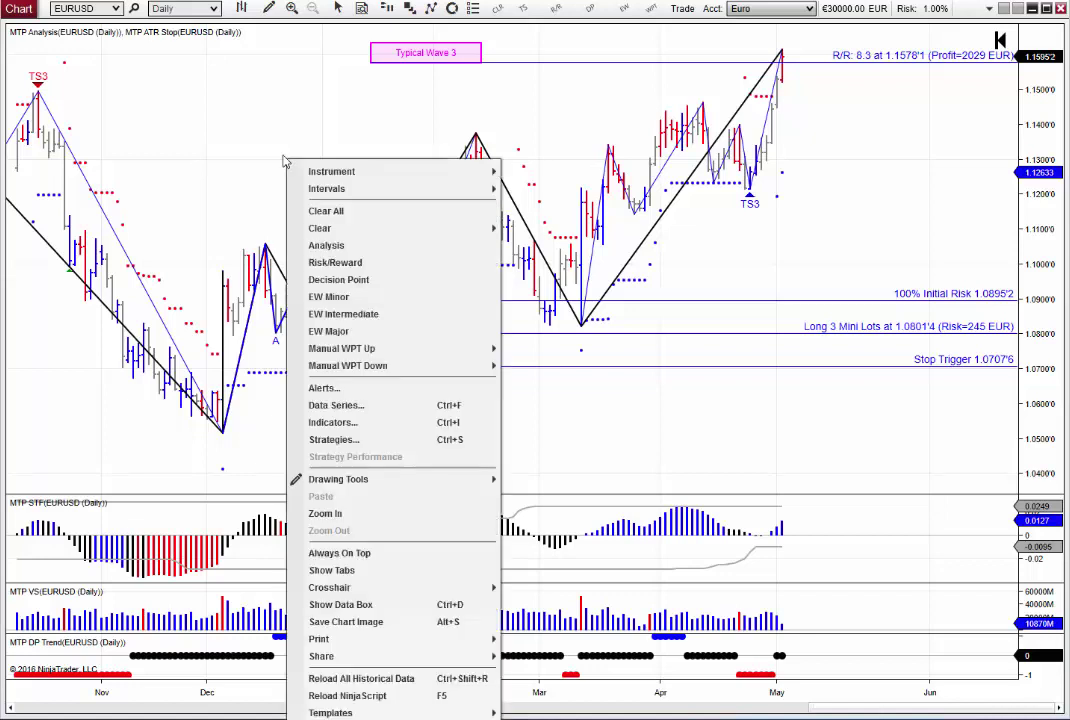
{"action": "left_click", "coordinate": [325, 211]}
{"action": "left_click_drag", "start_coordinate": [499, 430], "coordinate": [547, 427]}
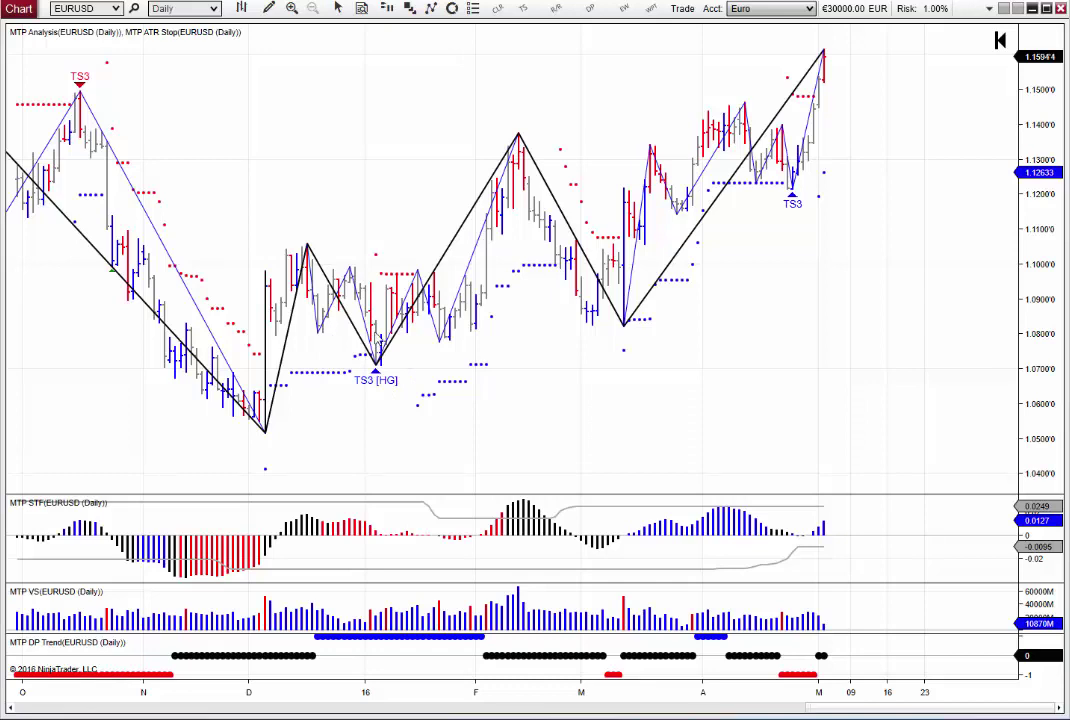
Draw the EW Minor A-B-C wave markings near the TS3 low, then clear them.
{"action": "right_click", "coordinate": [380, 343]}
{"action": "left_click", "coordinate": [345, 282]}
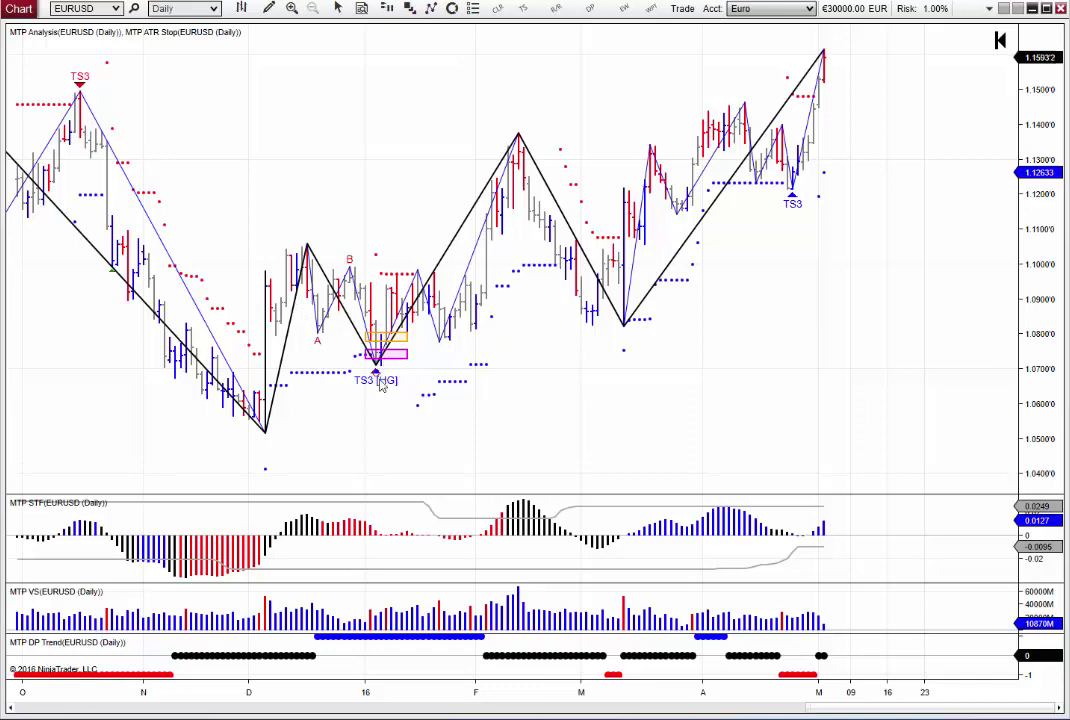
{"action": "right_click", "coordinate": [379, 216]}
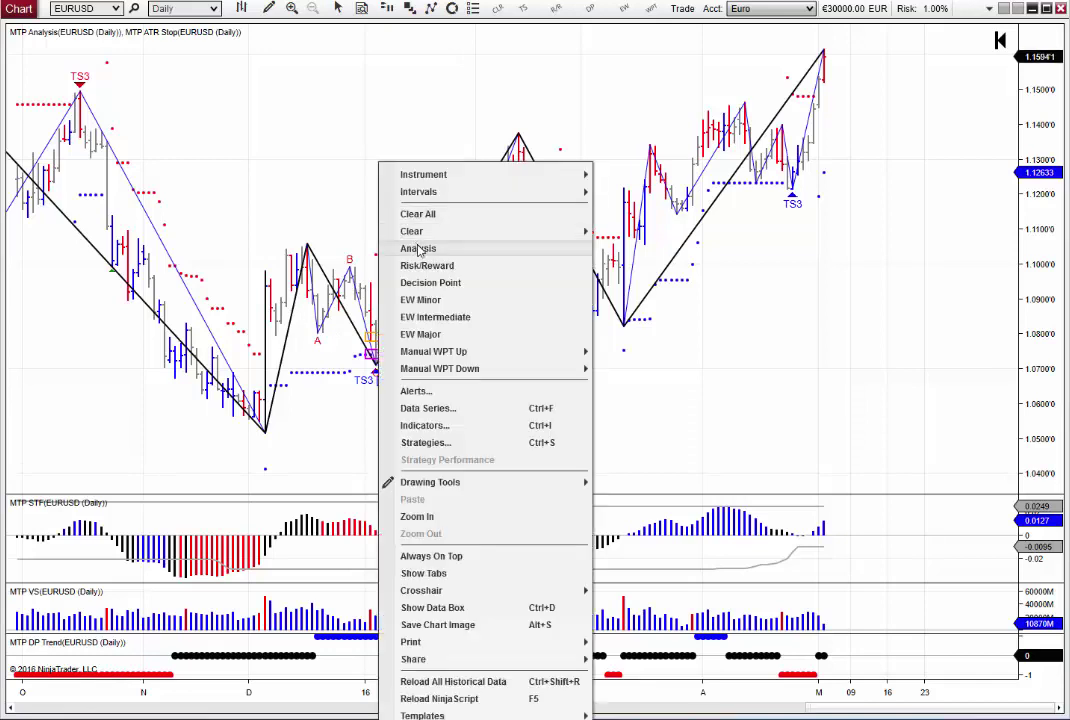
{"action": "left_click", "coordinate": [418, 214]}
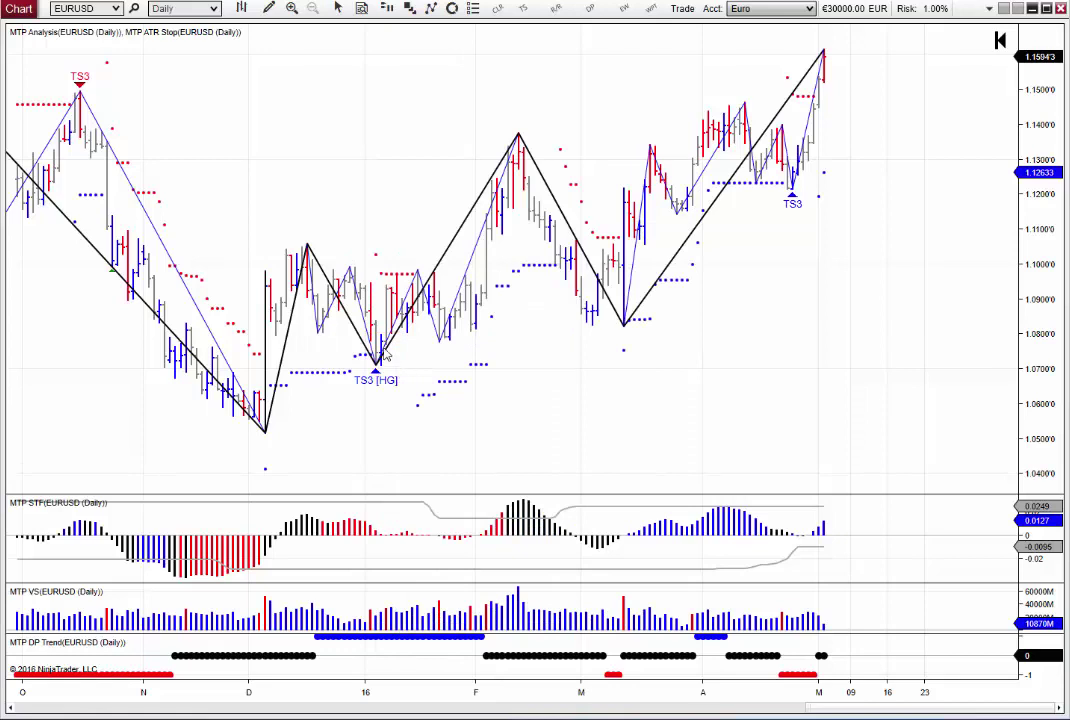
Draw the EW Major count with a '1 or A' label and magenta 'Wave 2 or B' box, checking its properties.
{"action": "right_click", "coordinate": [381, 345]}
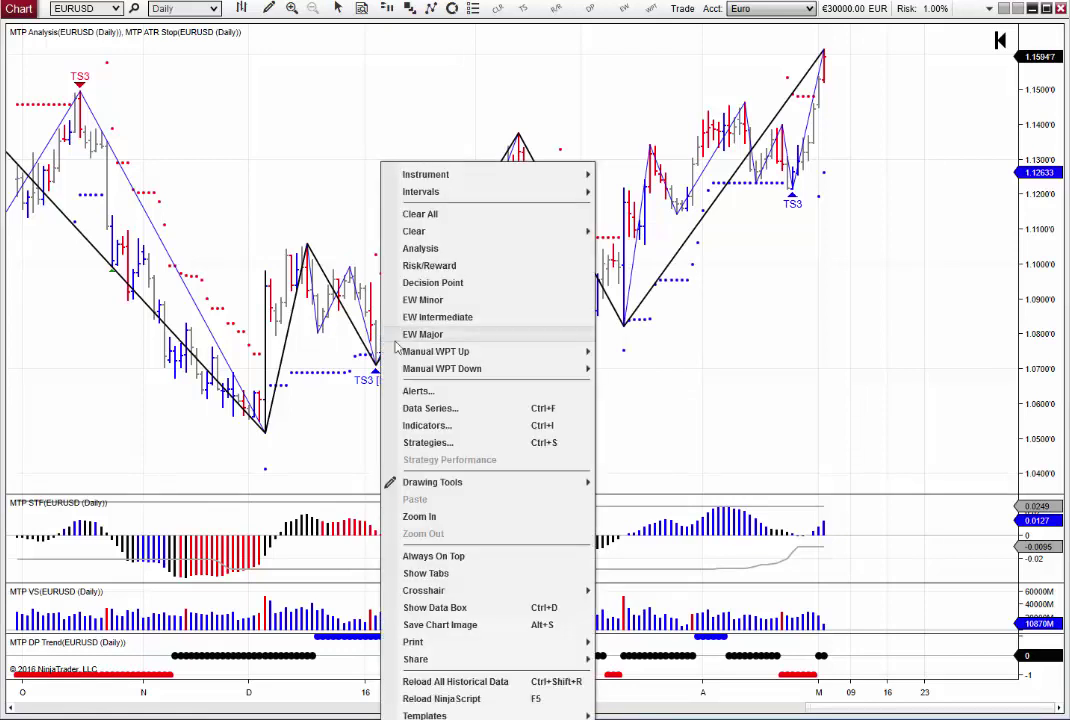
{"action": "left_click", "coordinate": [428, 337]}
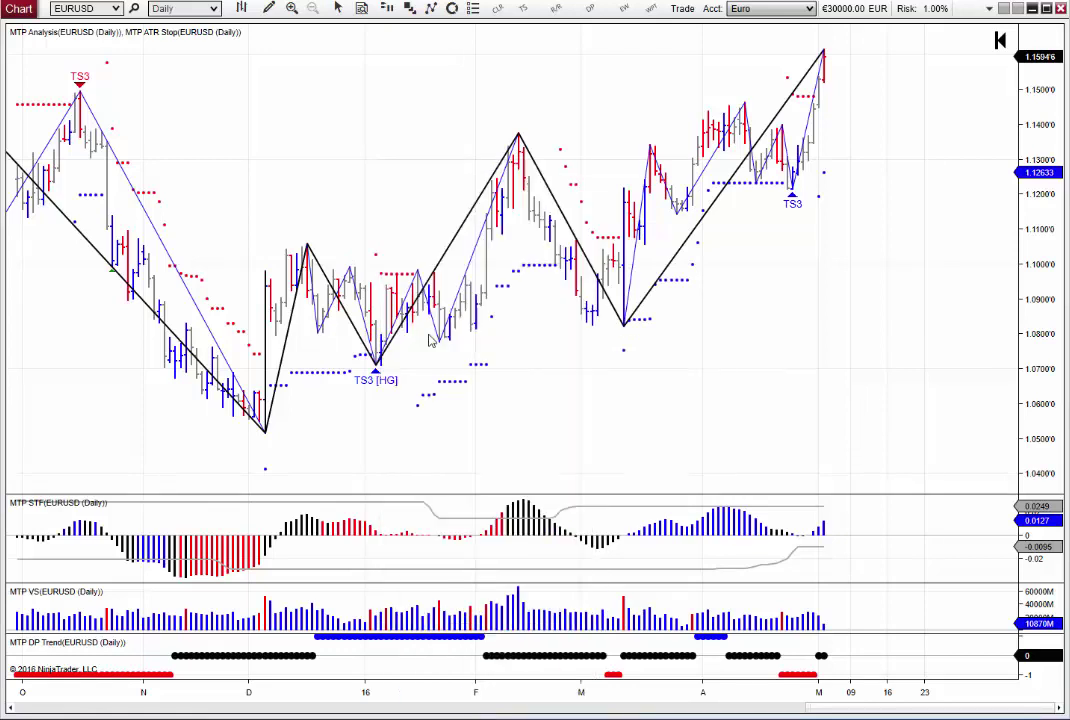
{"action": "double_click", "coordinate": [315, 331]}
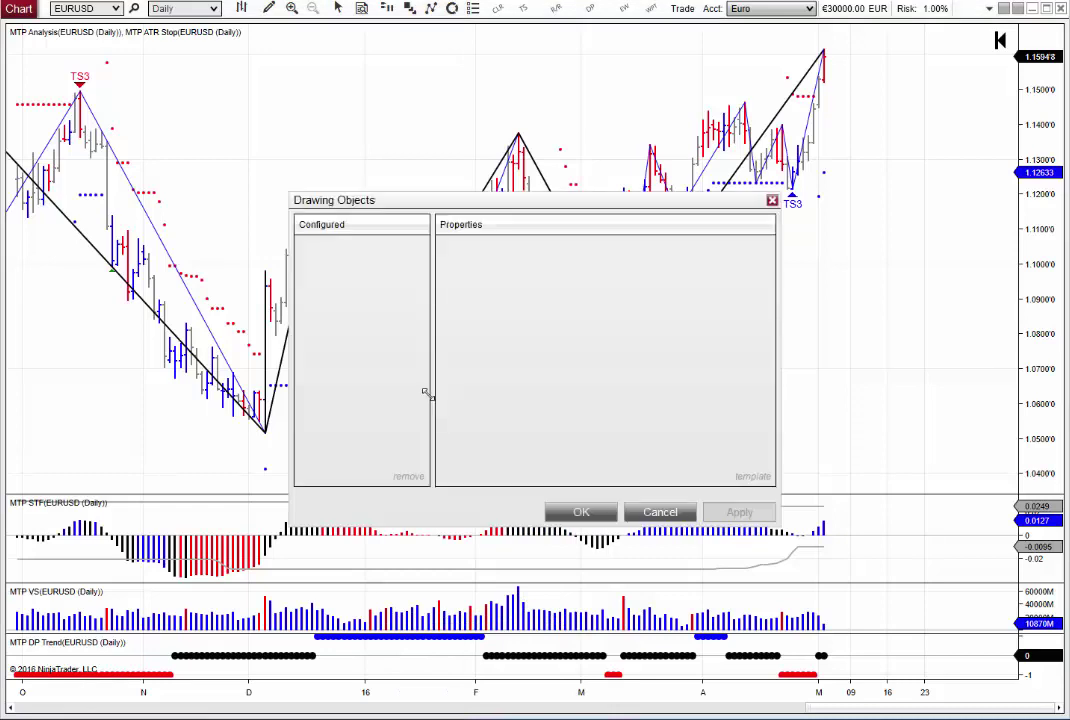
{"action": "left_click", "coordinate": [660, 512]}
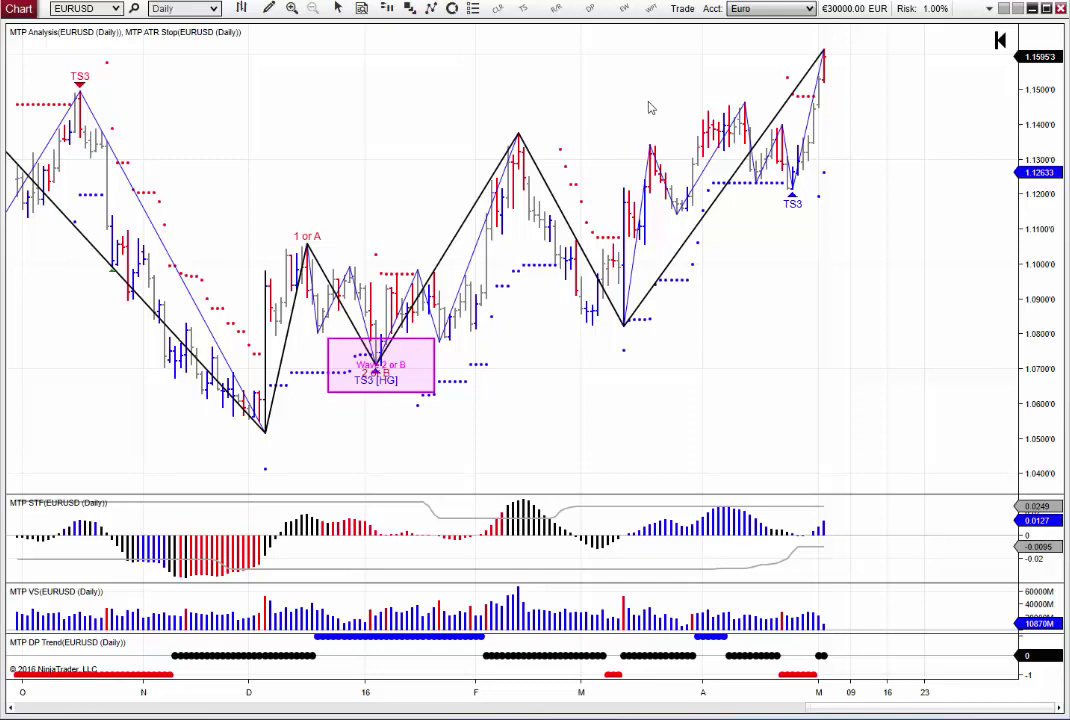
{"action": "right_click", "coordinate": [338, 166]}
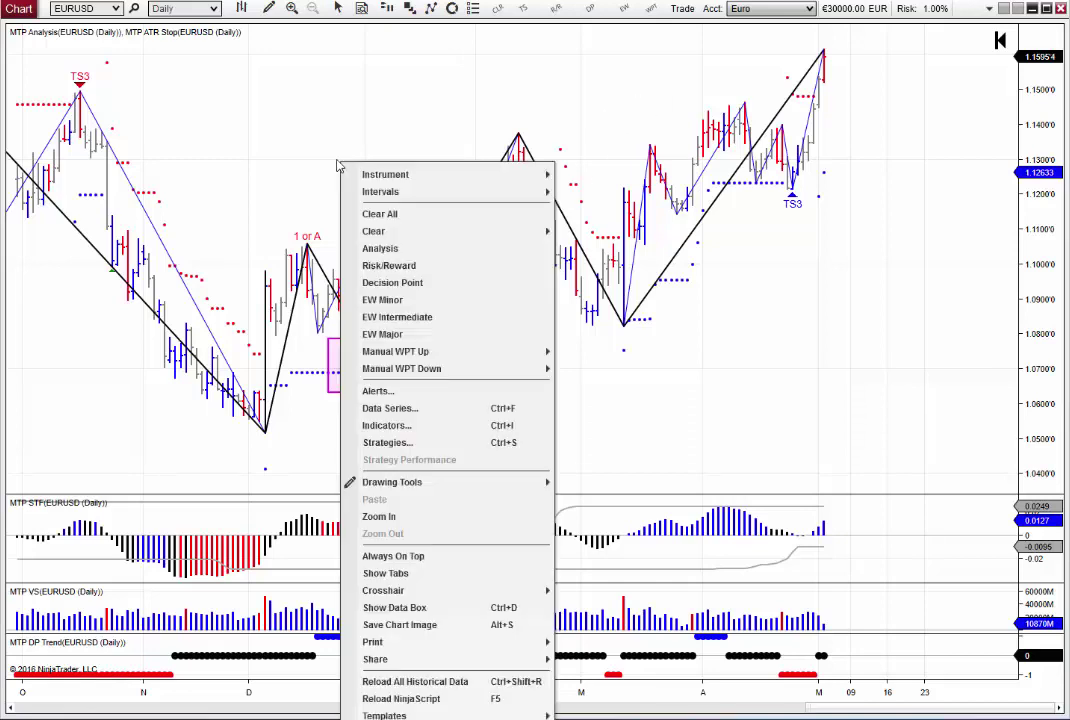
Clear the wave markings and run Analysis for wave 3 targets, long entry, risk and stop trigger.
{"action": "left_click", "coordinate": [381, 213]}
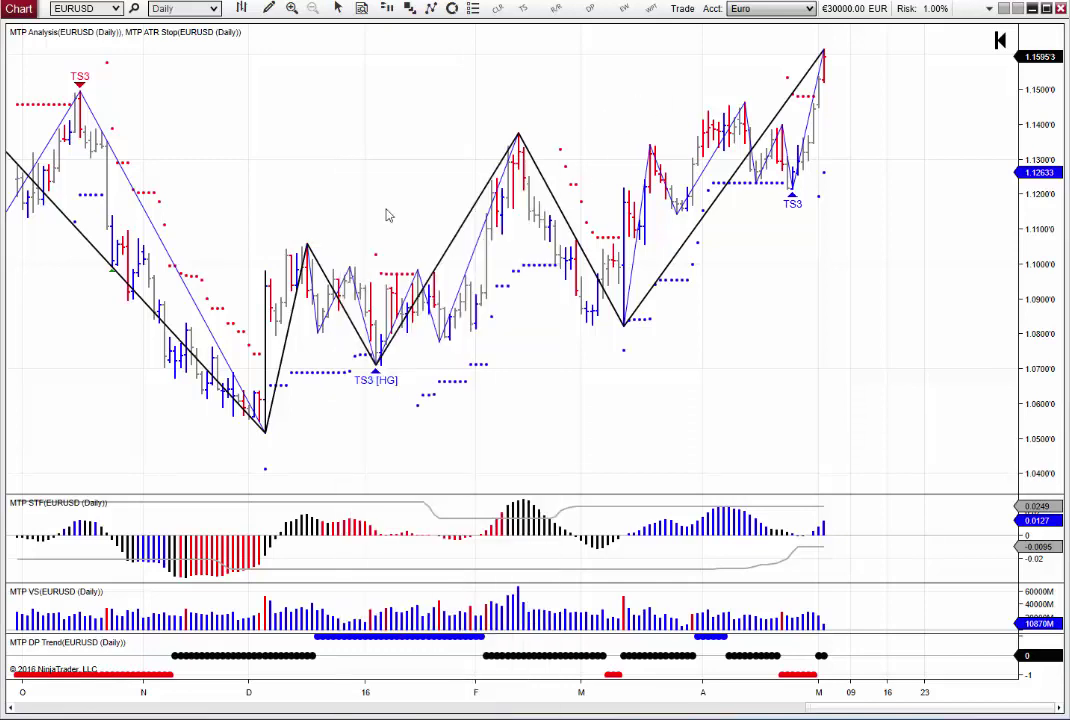
{"action": "right_click", "coordinate": [383, 345]}
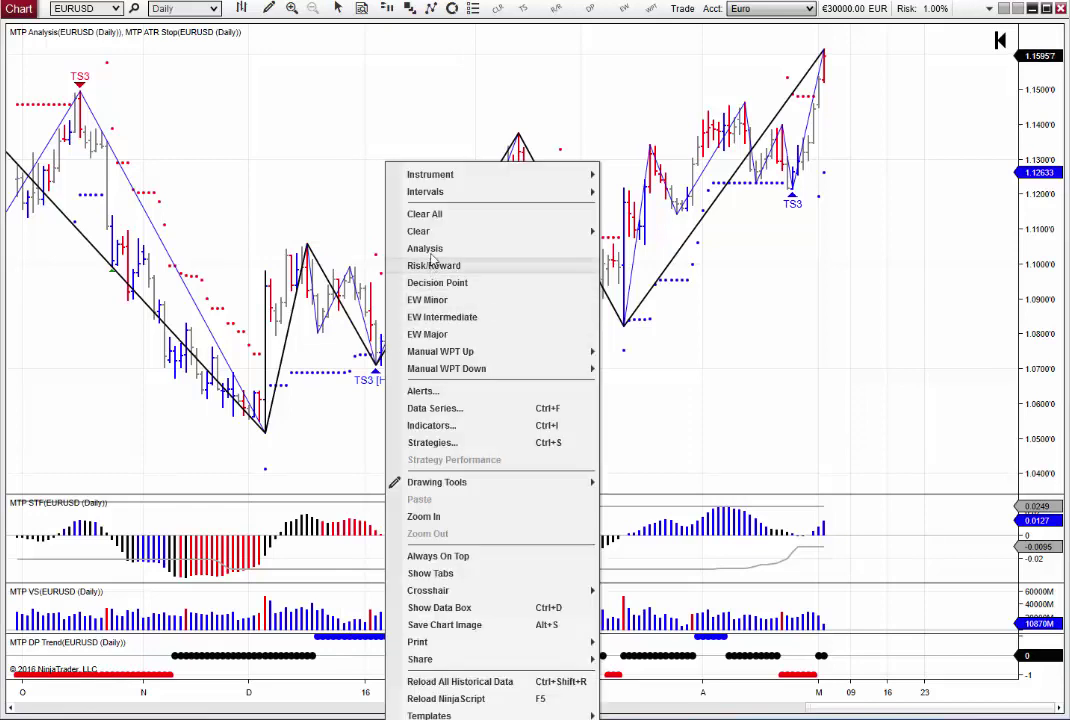
{"action": "left_click", "coordinate": [430, 220]}
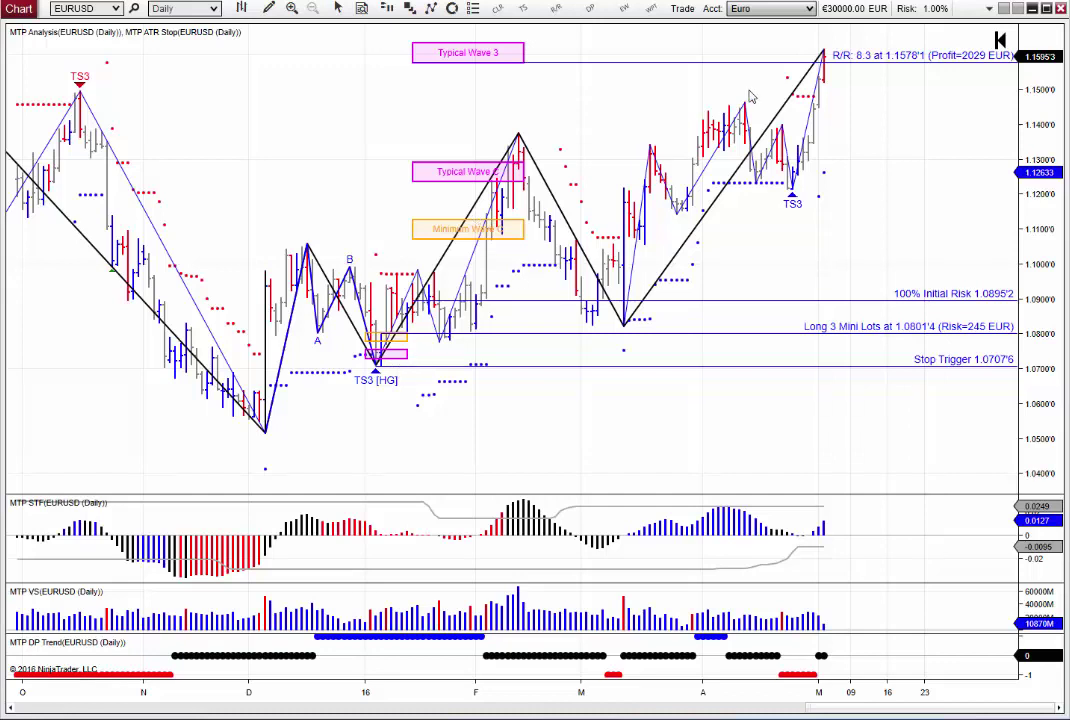
Stretch the Typical Wave 3 target box right to reach the latest price bars.
{"action": "left_click_drag", "start_coordinate": [618, 91], "coordinate": [583, 103]}
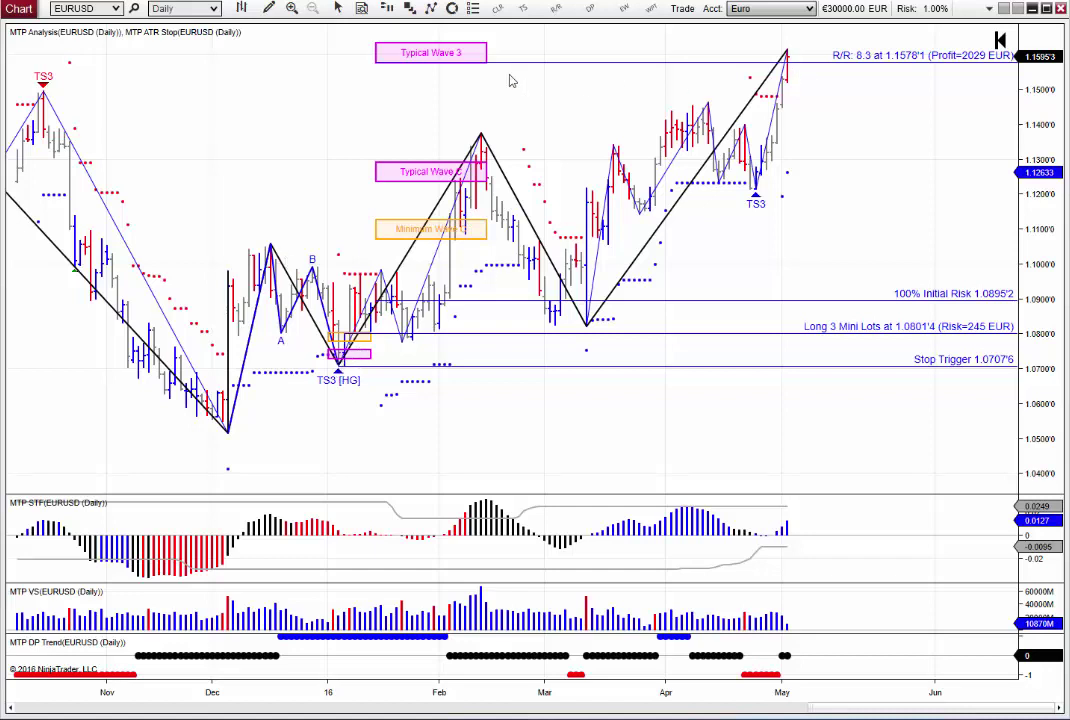
{"action": "left_click", "coordinate": [468, 52]}
{"action": "left_click_drag", "start_coordinate": [486, 43], "coordinate": [808, 38]}
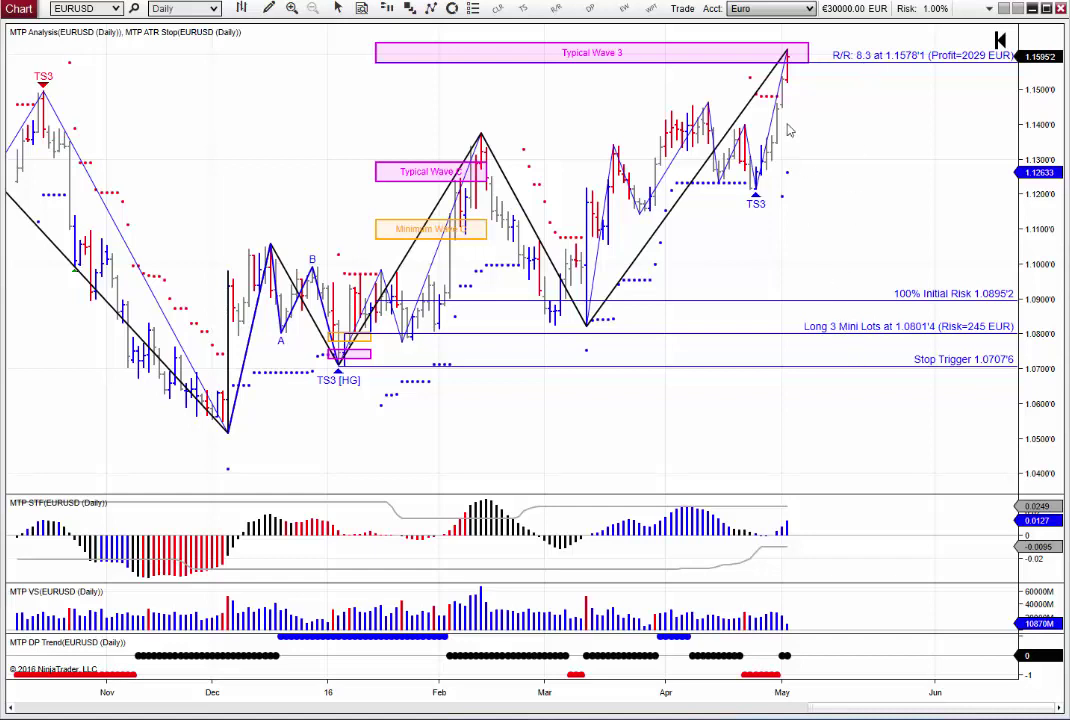
{"action": "left_click", "coordinate": [808, 10]}
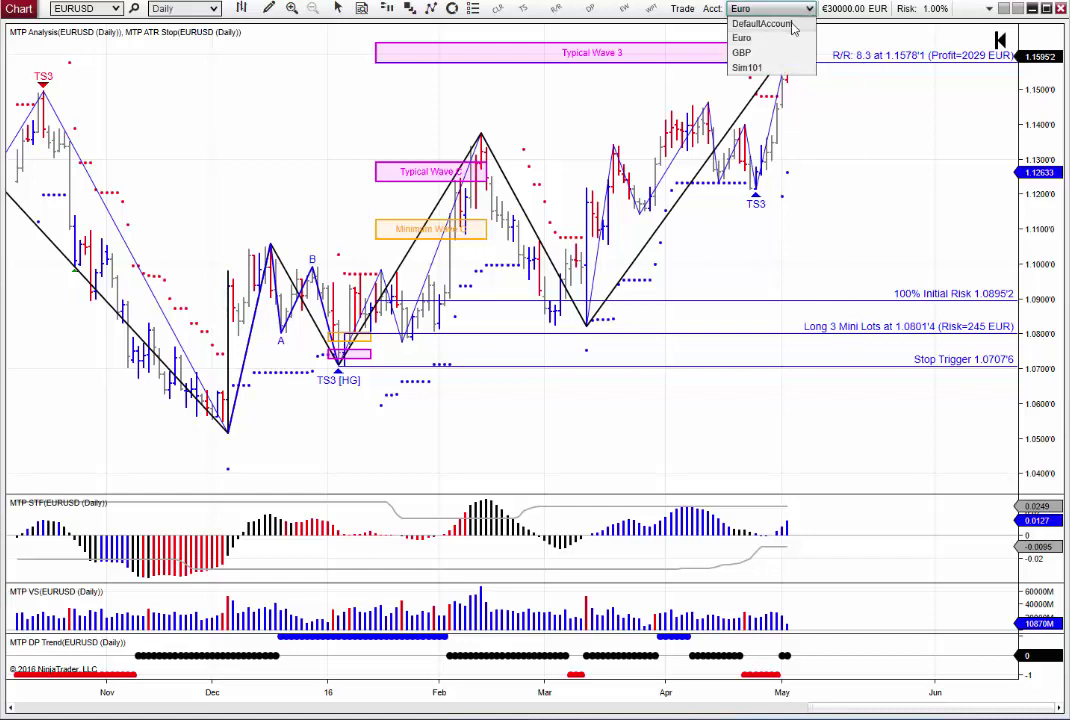
Switch to the $20000 USD DefaultAccount, giving Long 2 Mini Lots with 188 USD risk.
{"action": "left_click", "coordinate": [765, 23]}
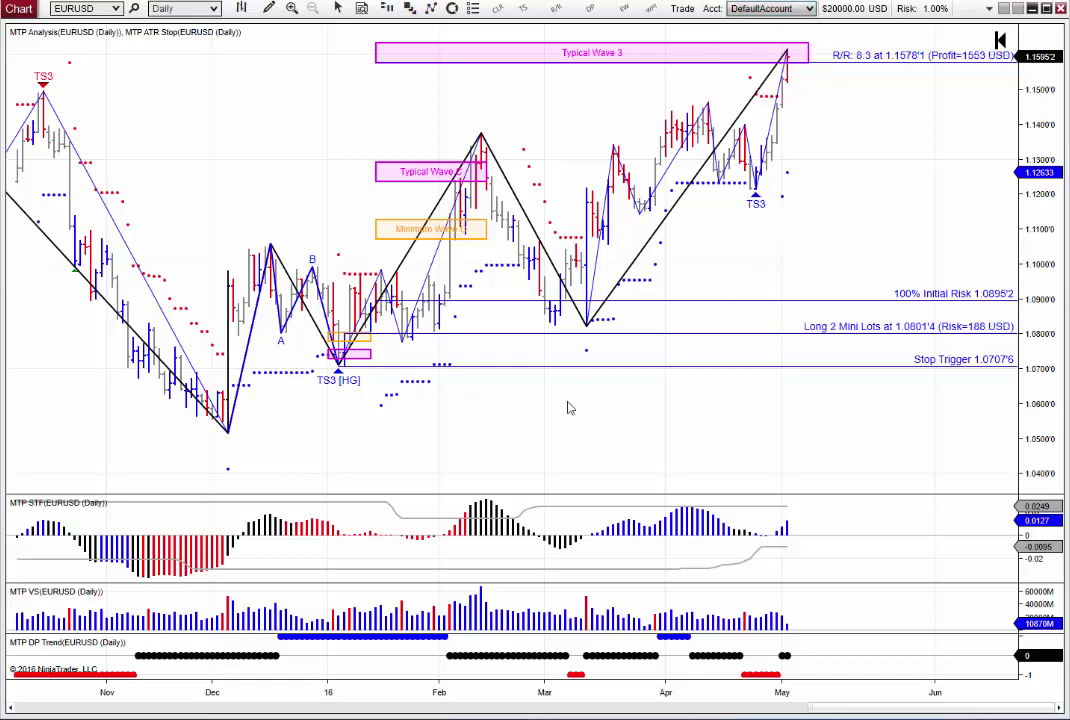
{"action": "scroll", "coordinate": [520, 480], "scroll_direction": "up", "scroll_amount": 3}
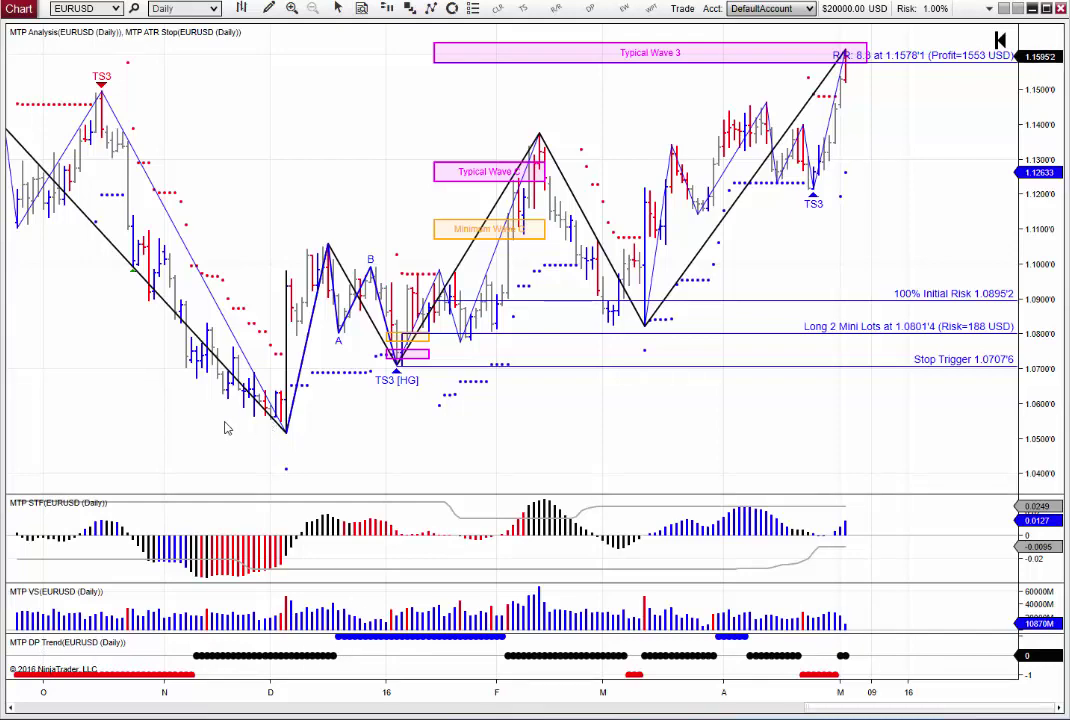
Scroll the EURUSD chart back to show the VS high and the months before it.
{"action": "scroll", "coordinate": [225, 426], "scroll_direction": "up", "scroll_amount": 5}
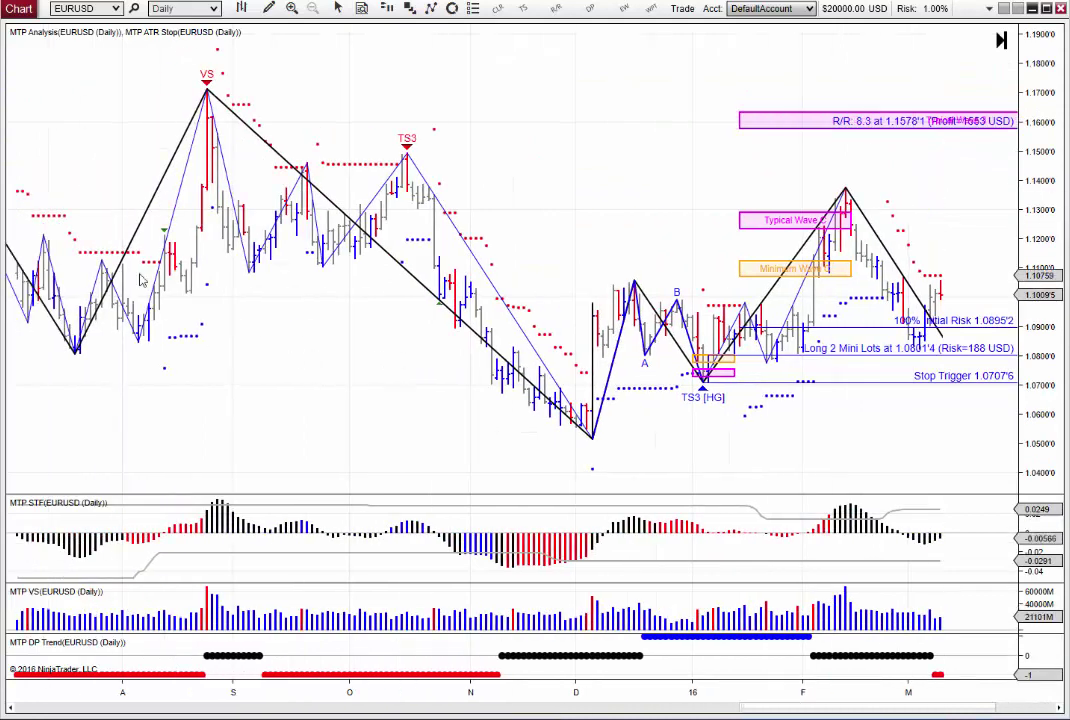
{"action": "scroll", "coordinate": [406, 364], "scroll_direction": "up", "scroll_amount": 1}
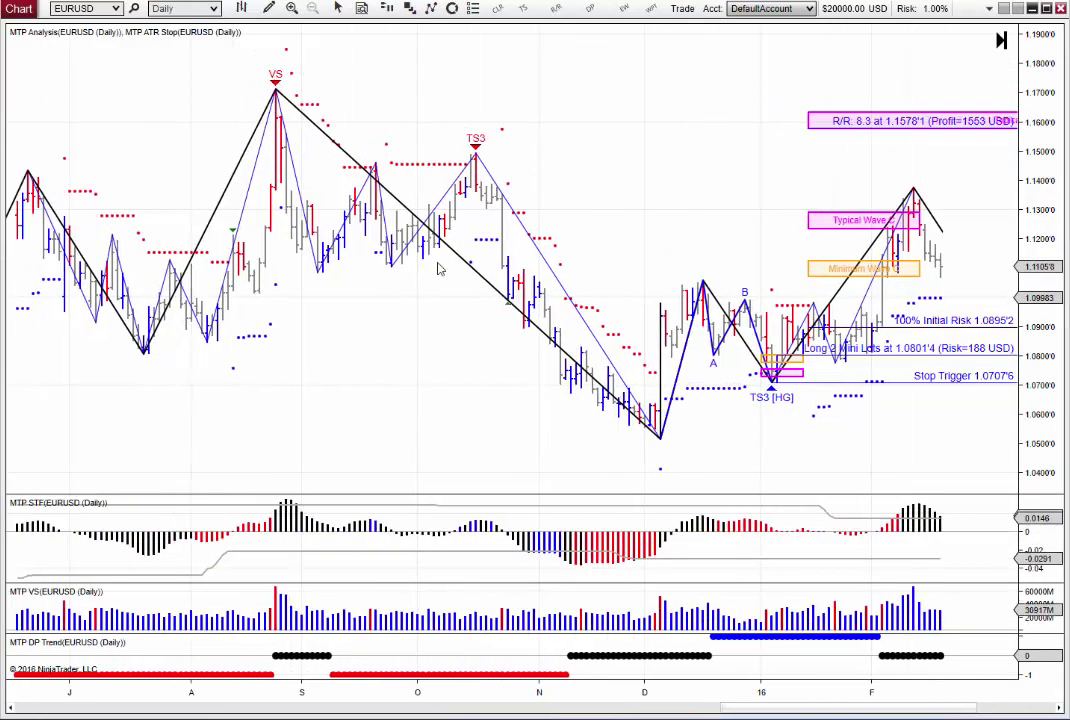
Place a Decision Point box over the EURUSD December low, about 1.056 to 1.069.
{"action": "right_click", "coordinate": [145, 362]}
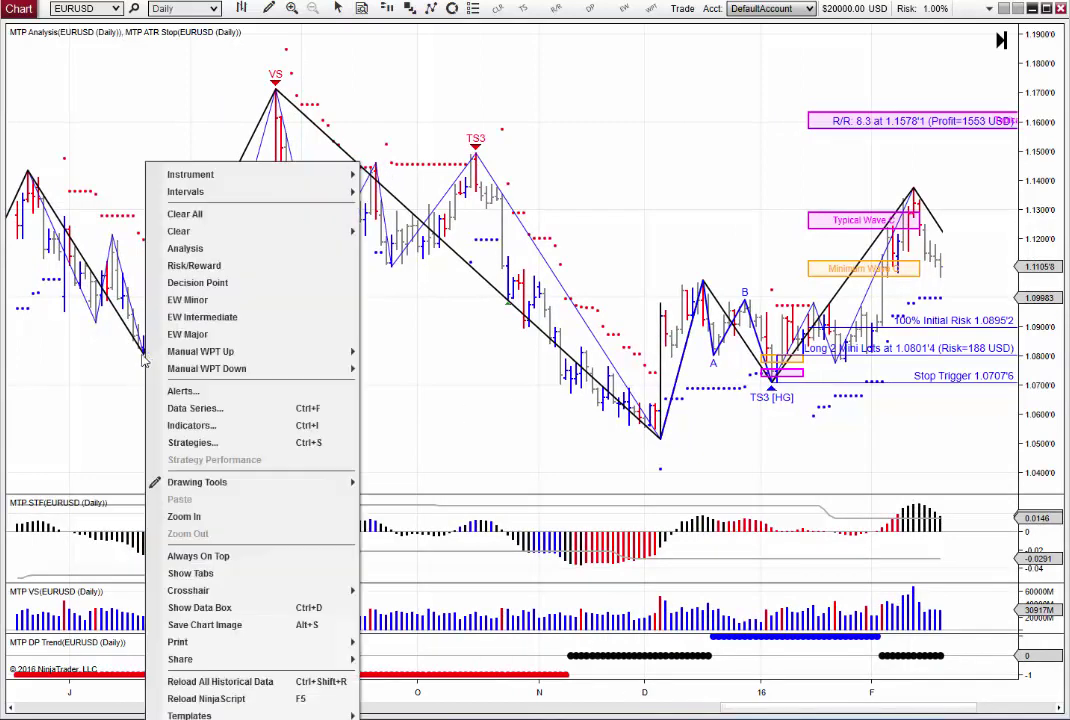
{"action": "left_click", "coordinate": [197, 282]}
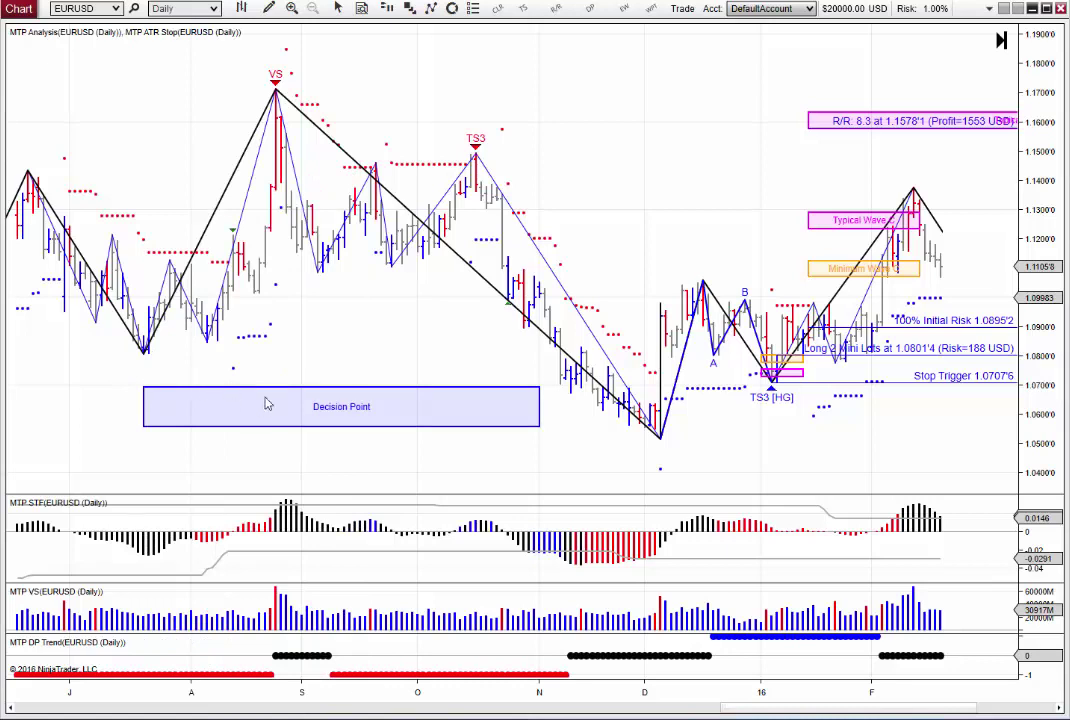
{"action": "left_click", "coordinate": [297, 387]}
{"action": "left_click_drag", "start_coordinate": [297, 387], "coordinate": [448, 386]}
{"action": "left_click_drag", "start_coordinate": [554, 438], "coordinate": [318, 471]}
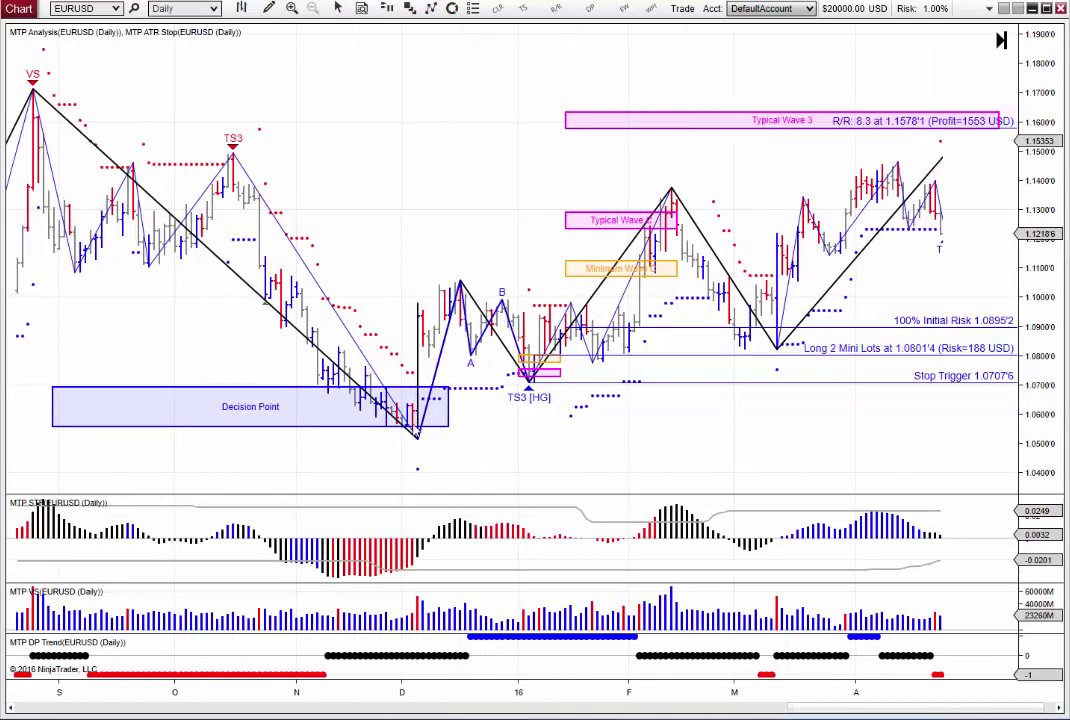
{"action": "left_click_drag", "start_coordinate": [380, 420], "coordinate": [386, 420]}
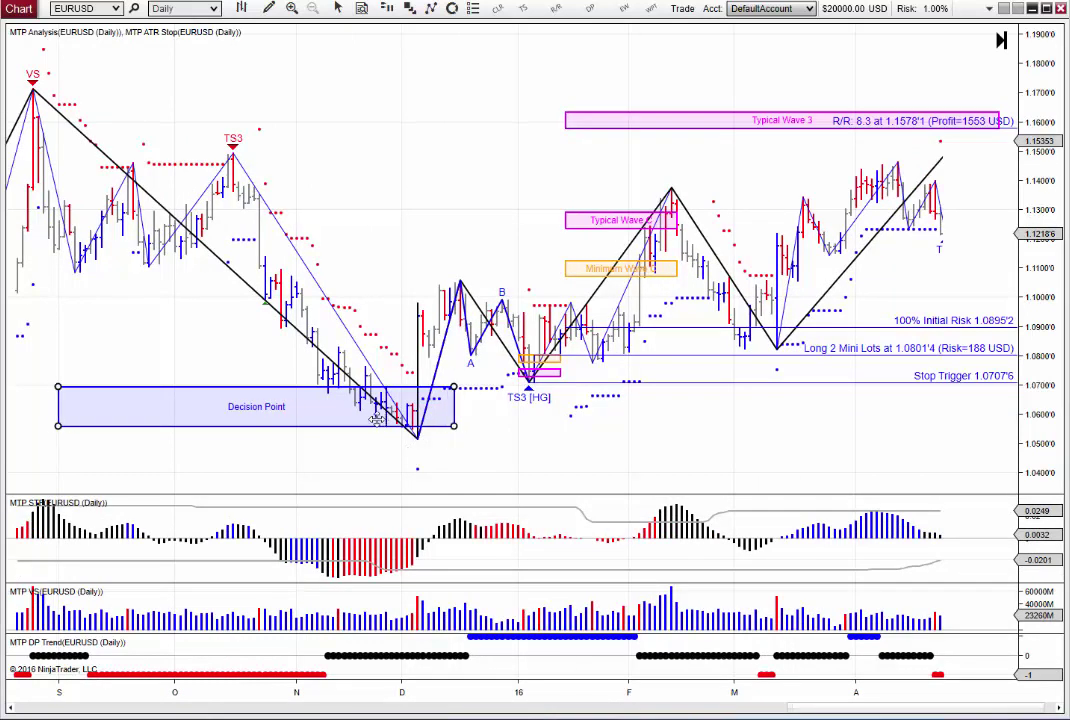
{"action": "left_click", "coordinate": [377, 466]}
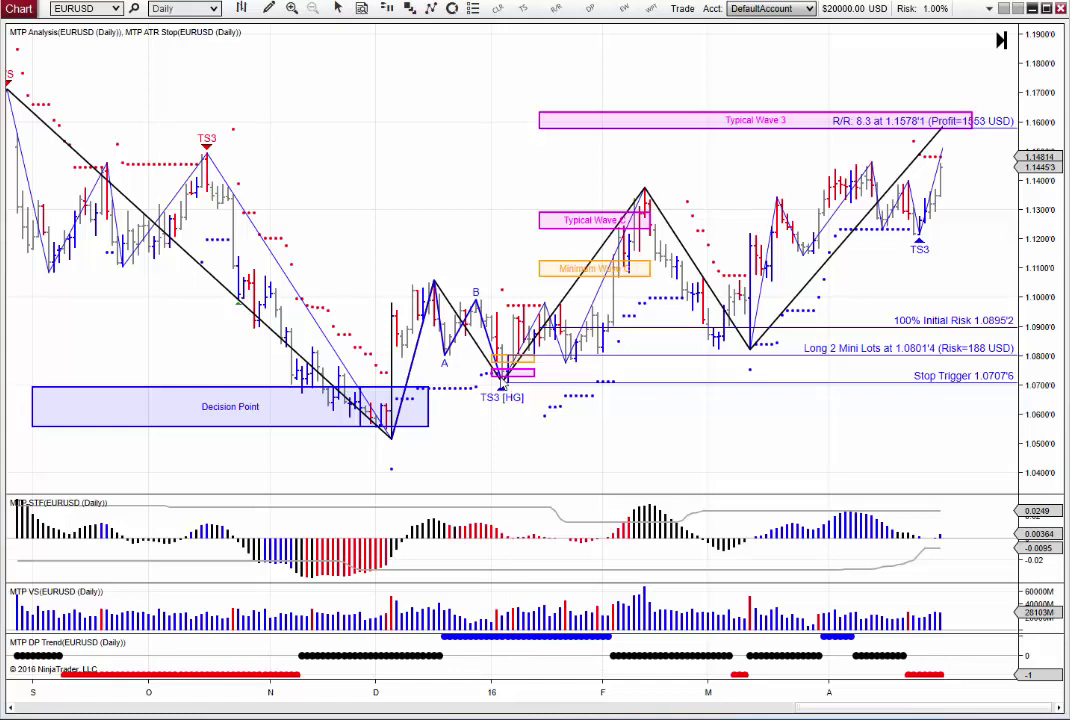
Pan the EURUSD chart back to the newest bars, leaving empty space after the last one.
{"action": "left_click_drag", "start_coordinate": [607, 433], "coordinate": [466, 442]}
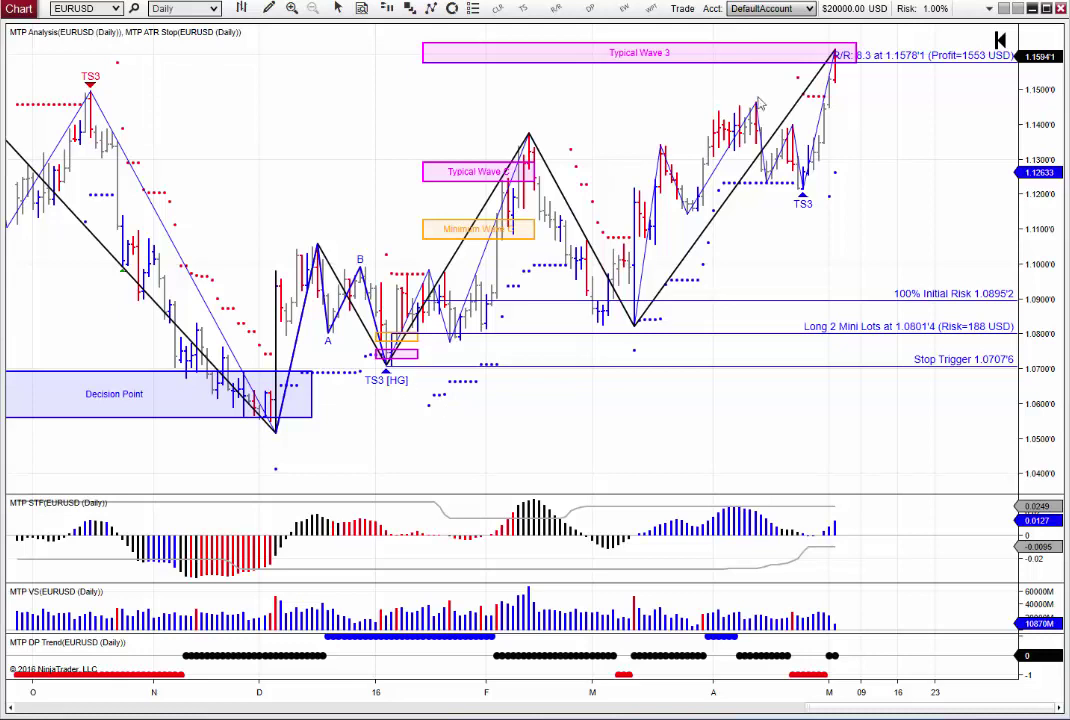
{"action": "left_click_drag", "start_coordinate": [471, 412], "coordinate": [399, 488]}
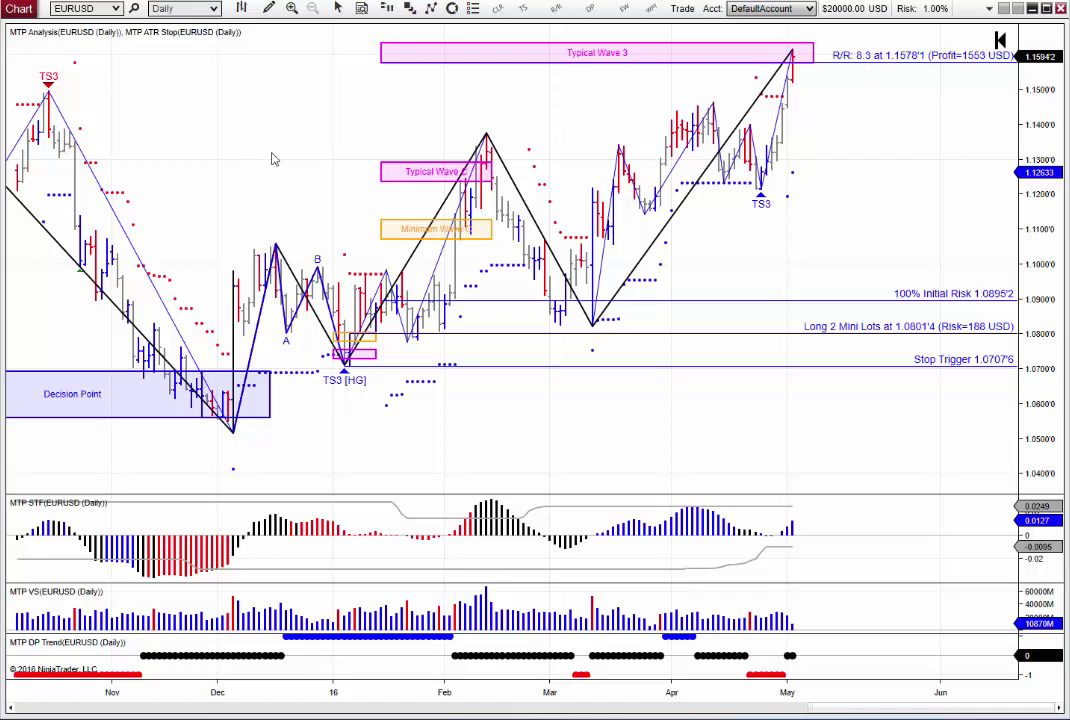
{"action": "left_click", "coordinate": [116, 9]}
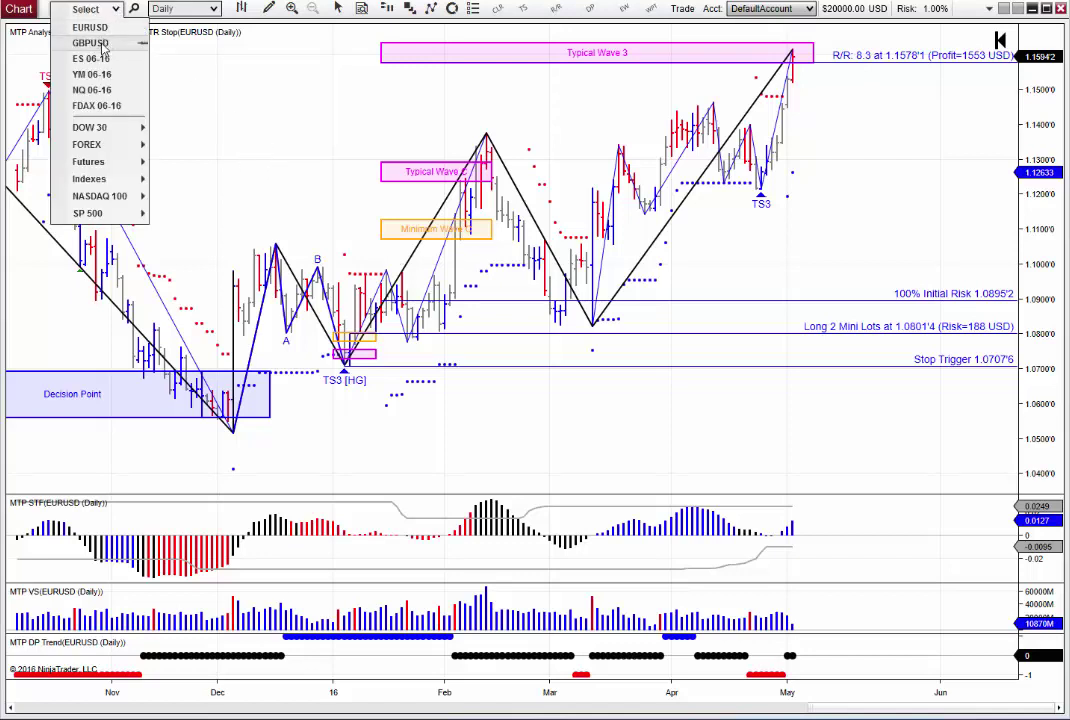
Switch the chart to GBPUSD daily and bring the latest bars and right margin into view.
{"action": "left_click", "coordinate": [90, 43]}
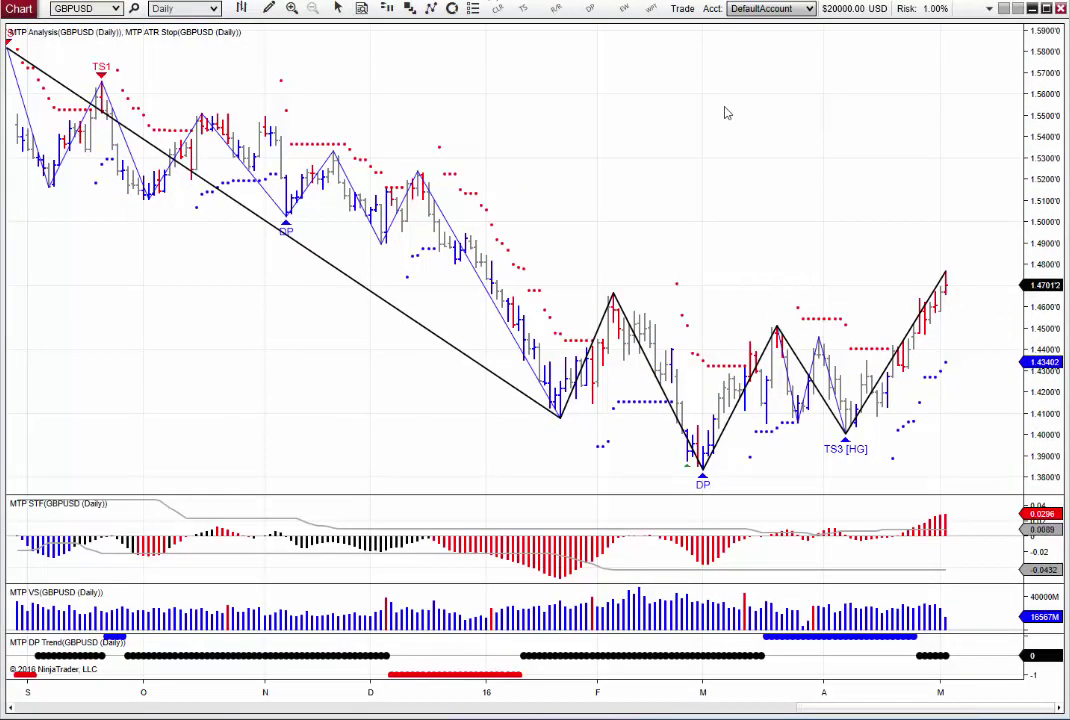
{"action": "left_click_drag", "start_coordinate": [670, 203], "coordinate": [509, 203]}
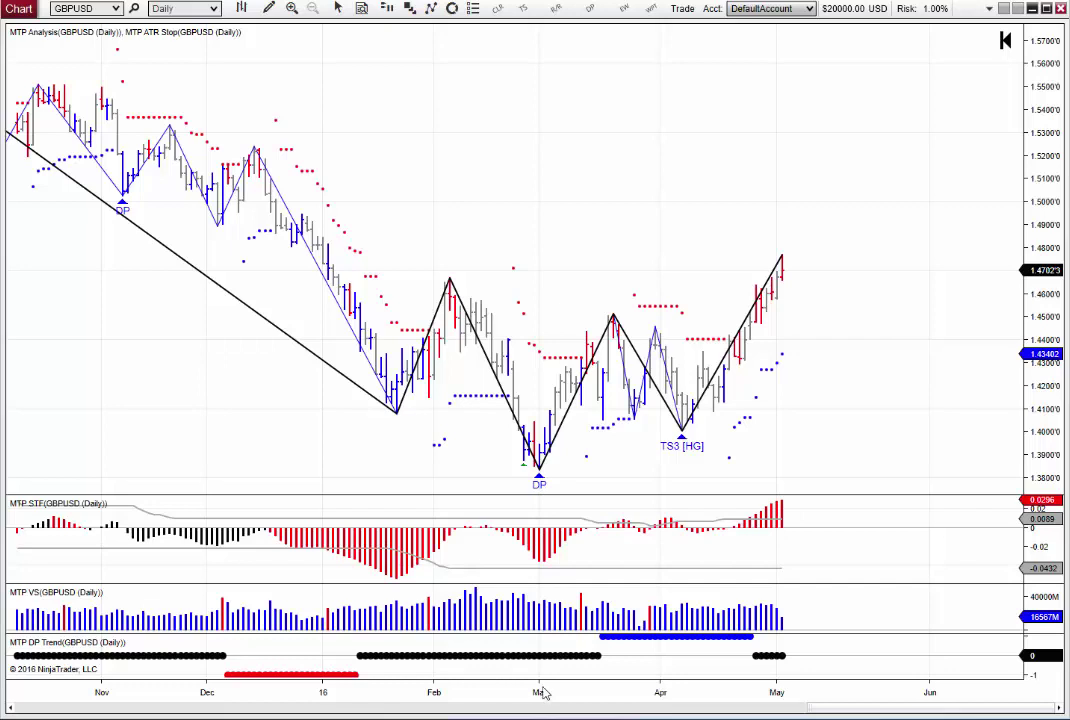
{"action": "scroll", "coordinate": [508, 460], "scroll_direction": "down", "scroll_amount": 2}
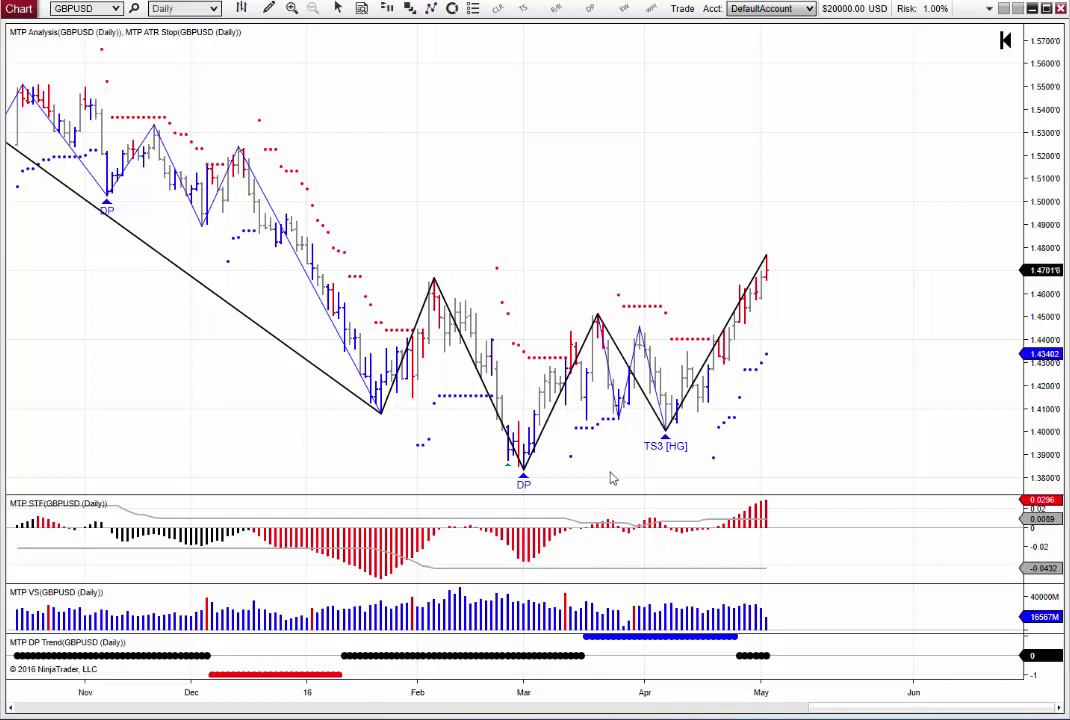
{"action": "scroll", "coordinate": [550, 456], "scroll_direction": "down", "scroll_amount": 3}
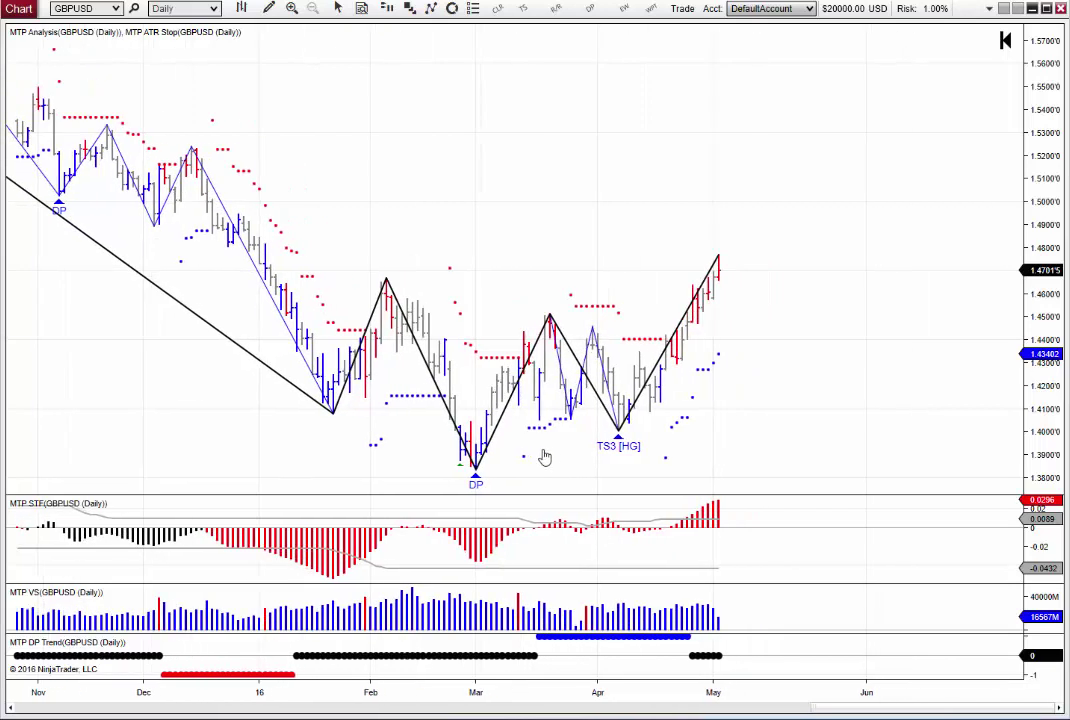
Run the MTP analysis for a long 1 mini lot plan at 1.3998'3, then shift the lower Decision Point box left.
{"action": "right_click", "coordinate": [468, 440]}
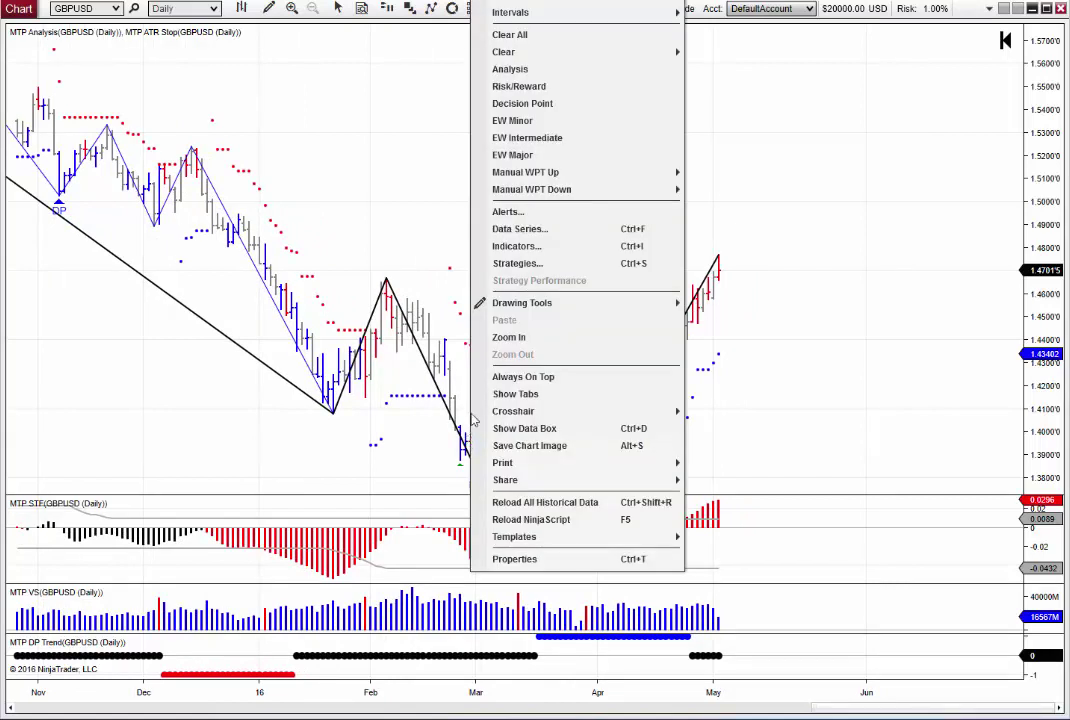
{"action": "left_click", "coordinate": [512, 70]}
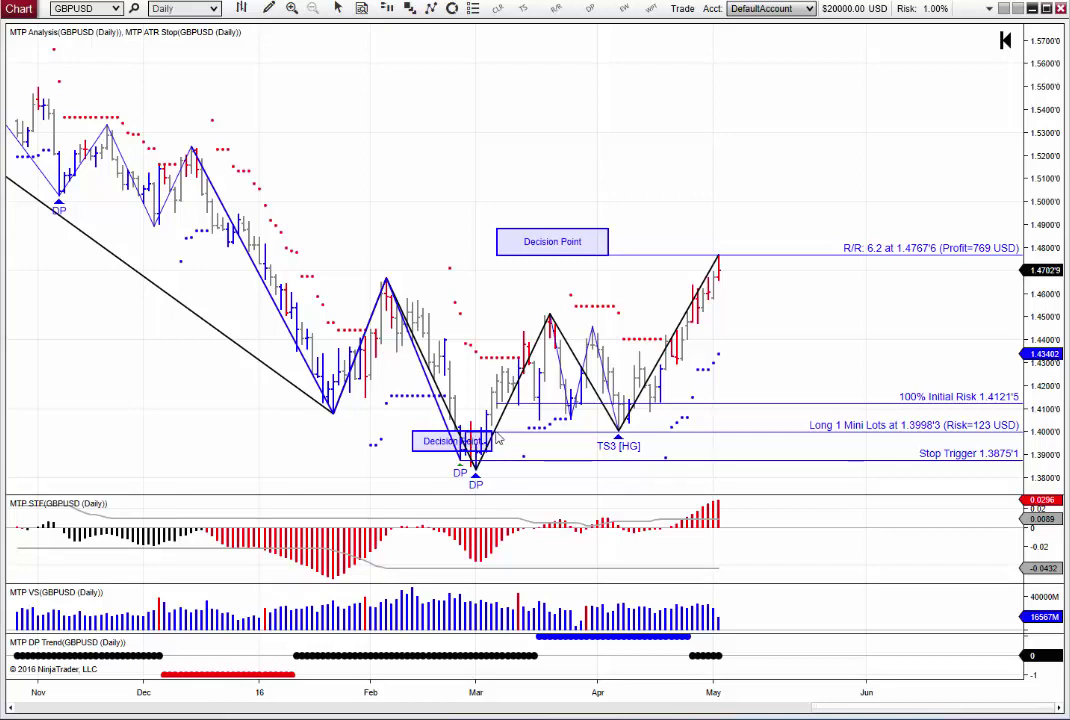
{"action": "left_click_drag", "start_coordinate": [436, 439], "coordinate": [394, 440]}
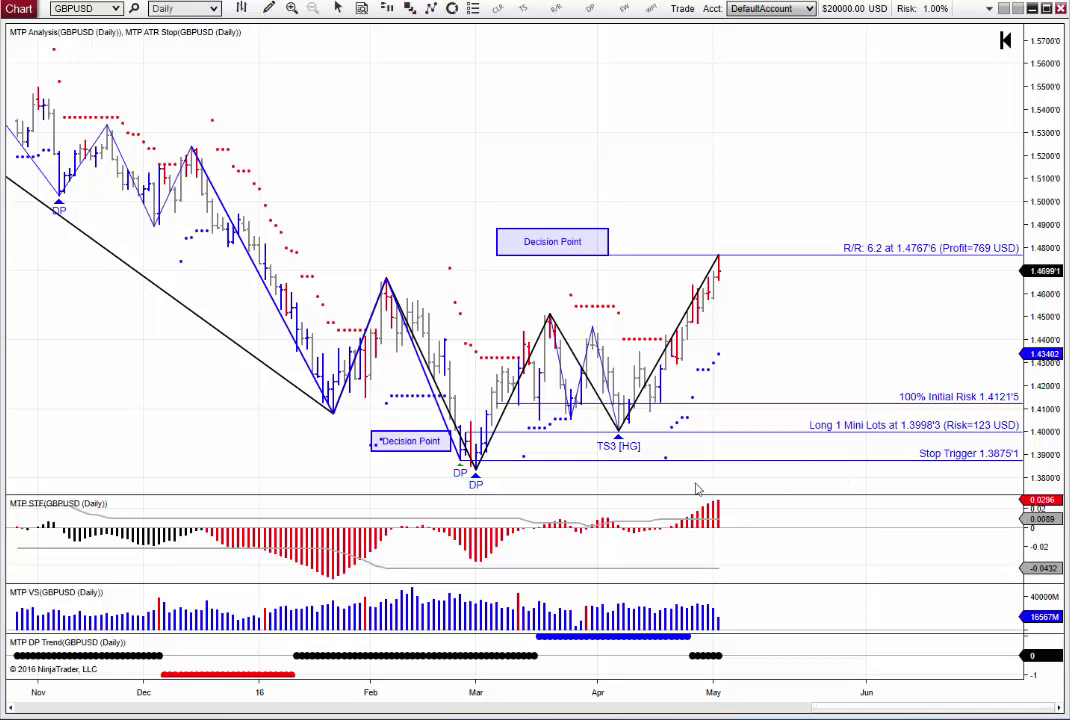
Clear the GBPUSD analysis drawings, redraw the MTP analysis, then clear it again.
{"action": "right_click", "coordinate": [449, 290]}
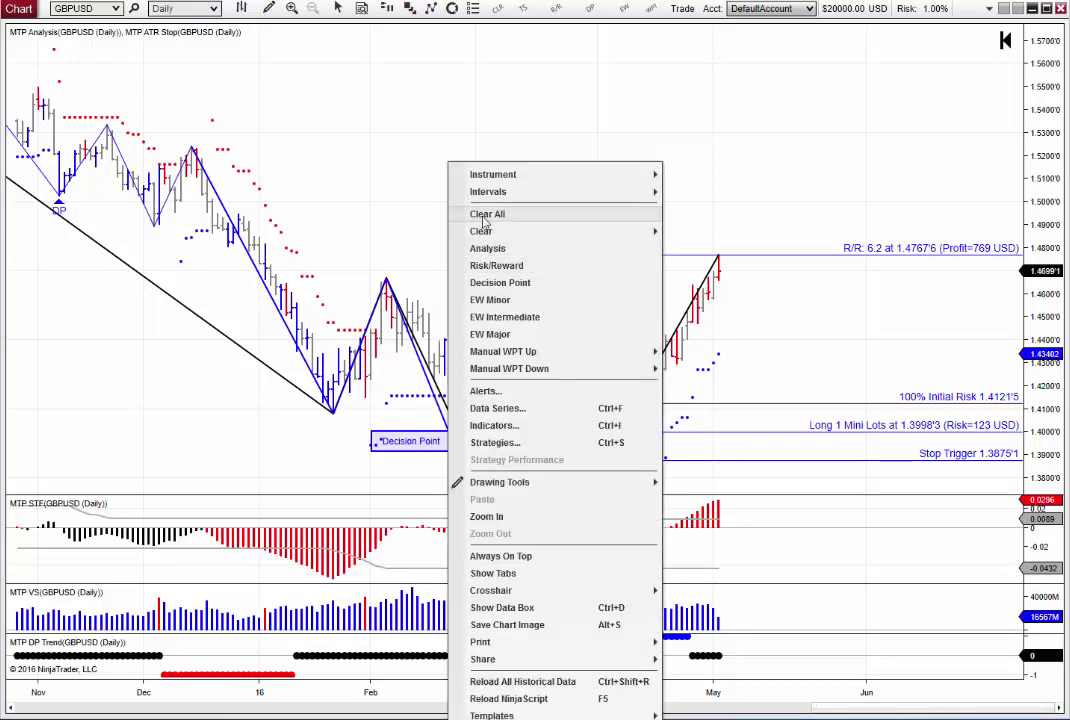
{"action": "left_click", "coordinate": [486, 214]}
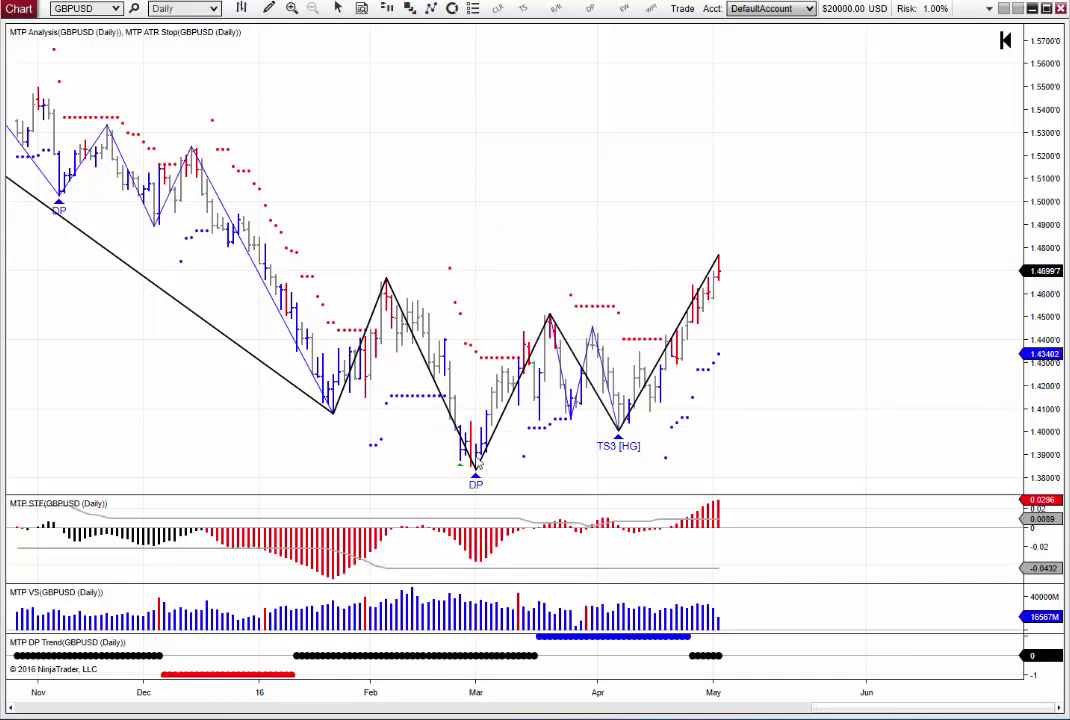
{"action": "right_click", "coordinate": [478, 460]}
{"action": "left_click", "coordinate": [490, 69]}
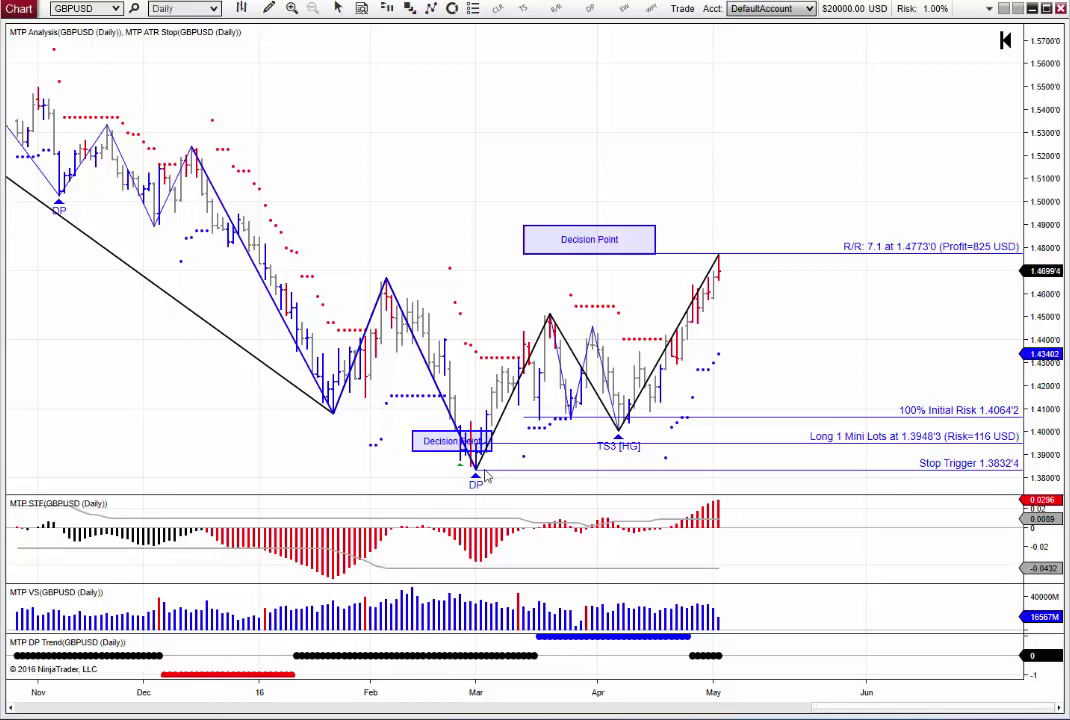
{"action": "right_click", "coordinate": [272, 136]}
{"action": "left_click", "coordinate": [300, 183]}
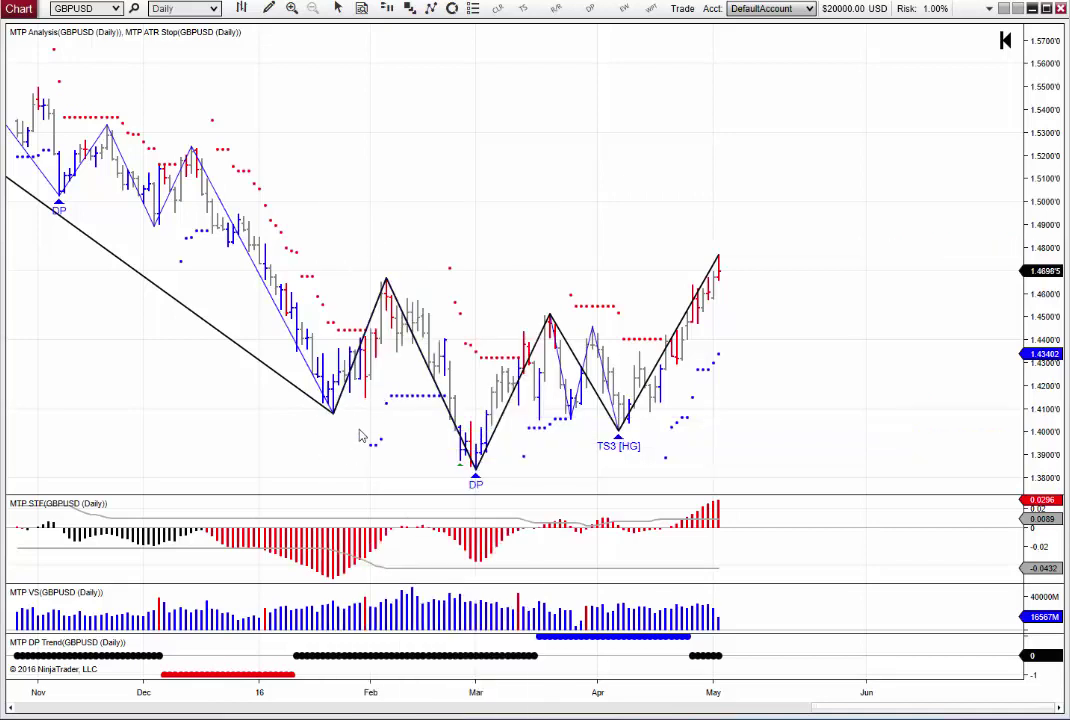
Try a Decision Point box at the March low, then remove it from the chart.
{"action": "right_click", "coordinate": [282, 345]}
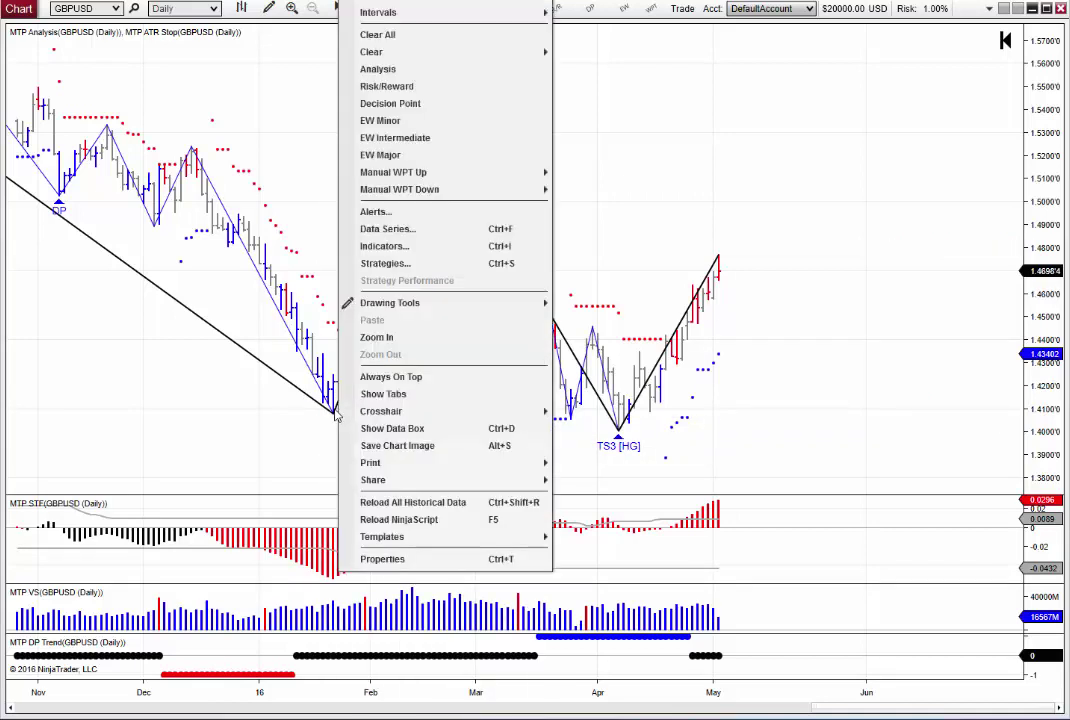
{"action": "left_click", "coordinate": [370, 102]}
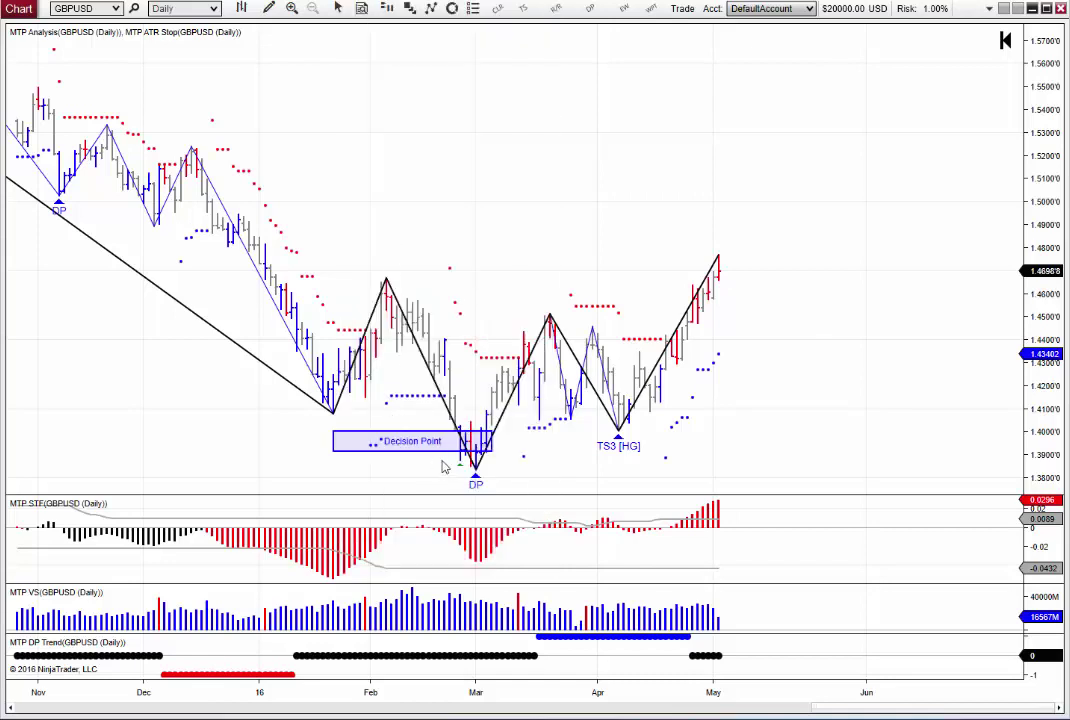
{"action": "left_click_drag", "start_coordinate": [465, 437], "coordinate": [485, 437]}
{"action": "left_click", "coordinate": [422, 487]}
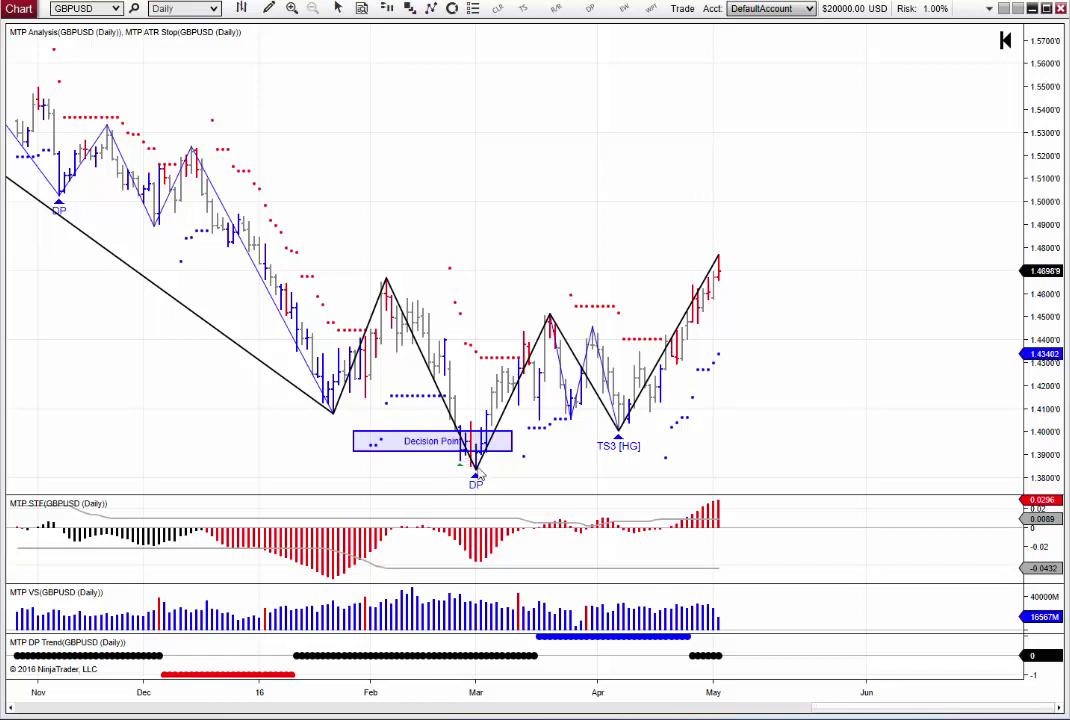
{"action": "right_click", "coordinate": [442, 248]}
{"action": "left_click", "coordinate": [468, 251]}
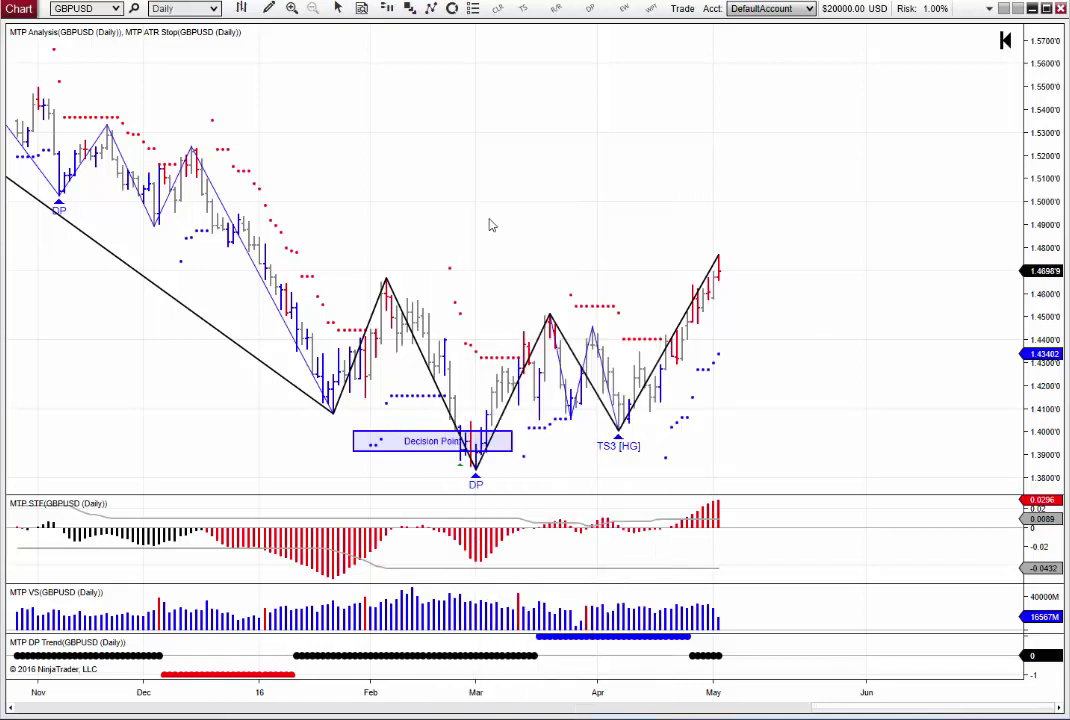
{"action": "right_click", "coordinate": [479, 457]}
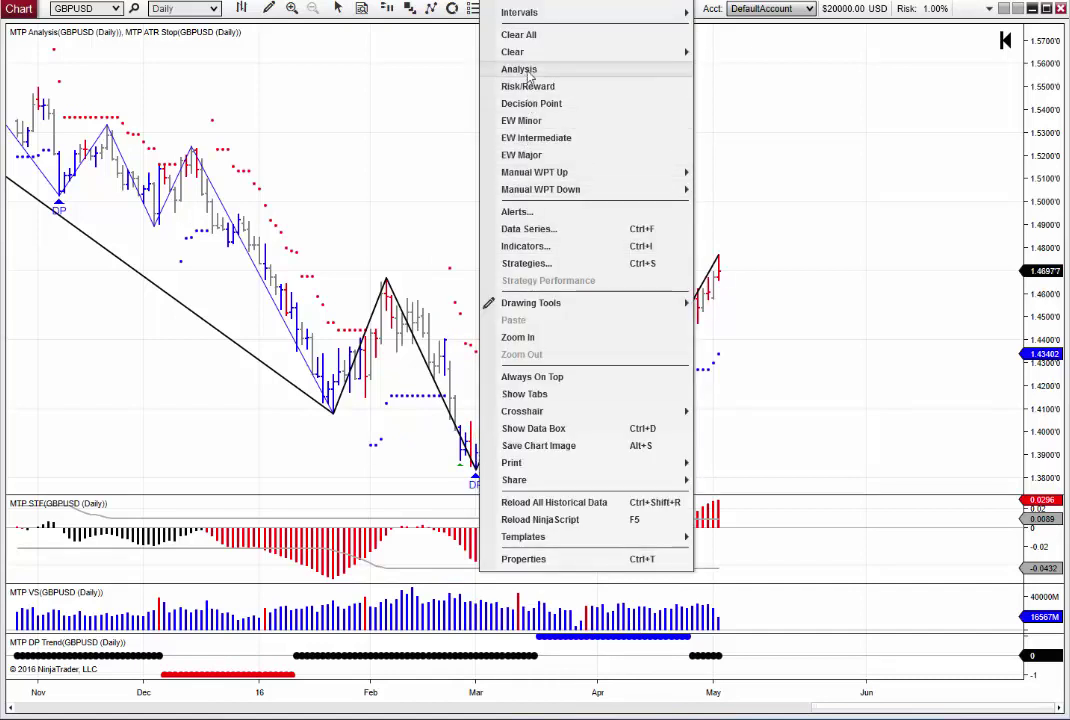
Rerun the MTP analysis for a 7.1 R/R plan at 1.3948'3 and stretch the upper Decision Point box to the last bar.
{"action": "left_click", "coordinate": [560, 70]}
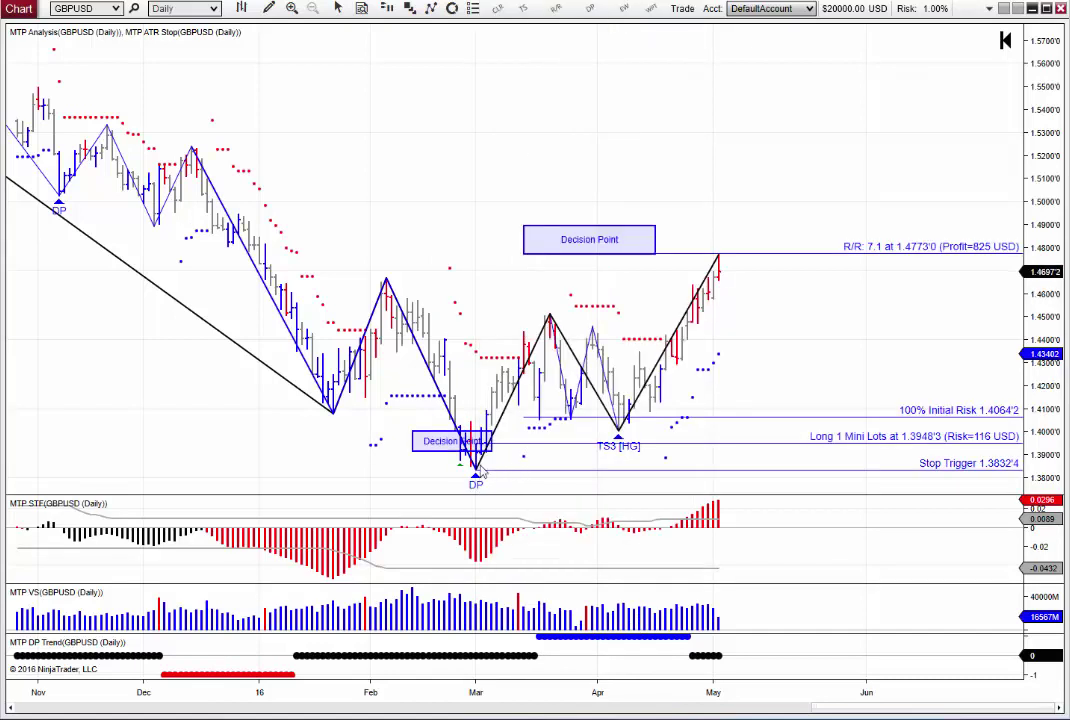
{"action": "scroll", "coordinate": [450, 310], "scroll_direction": "down", "scroll_amount": 3}
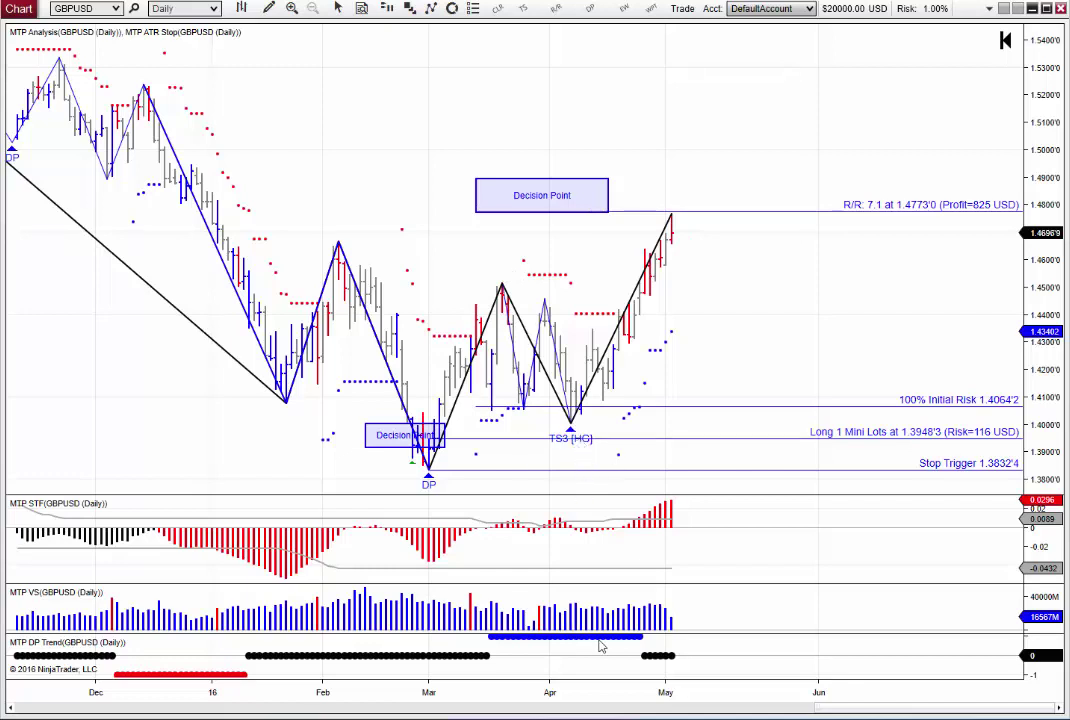
{"action": "scroll", "coordinate": [588, 342], "scroll_direction": "up", "scroll_amount": 3}
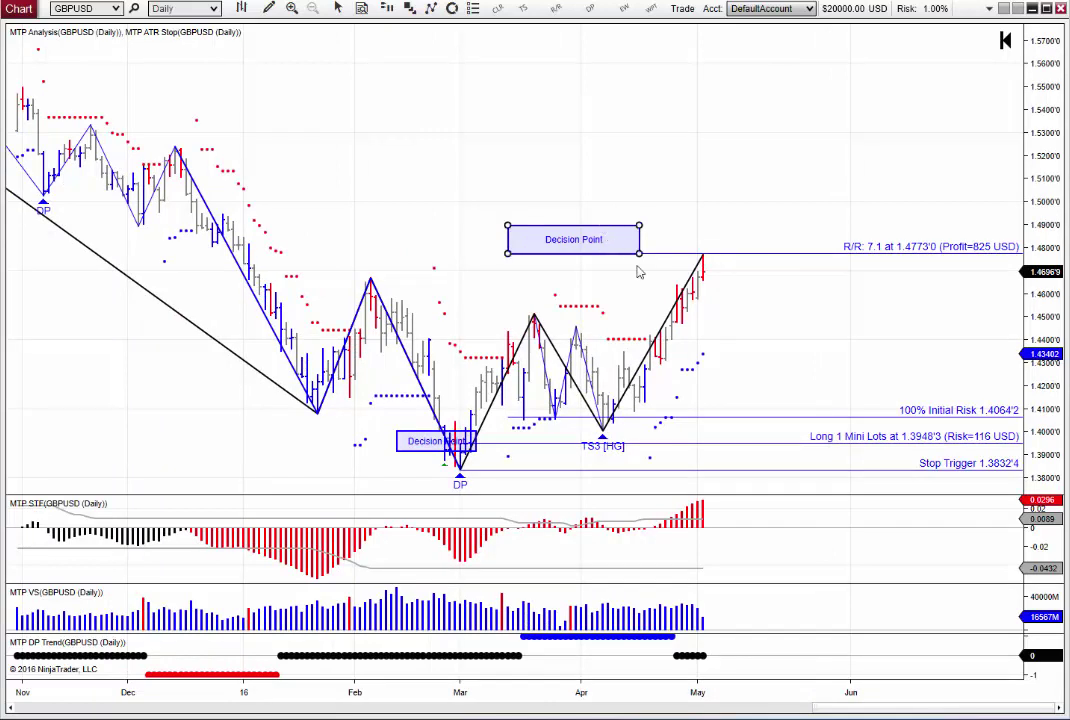
{"action": "left_click_drag", "start_coordinate": [639, 253], "coordinate": [703, 253]}
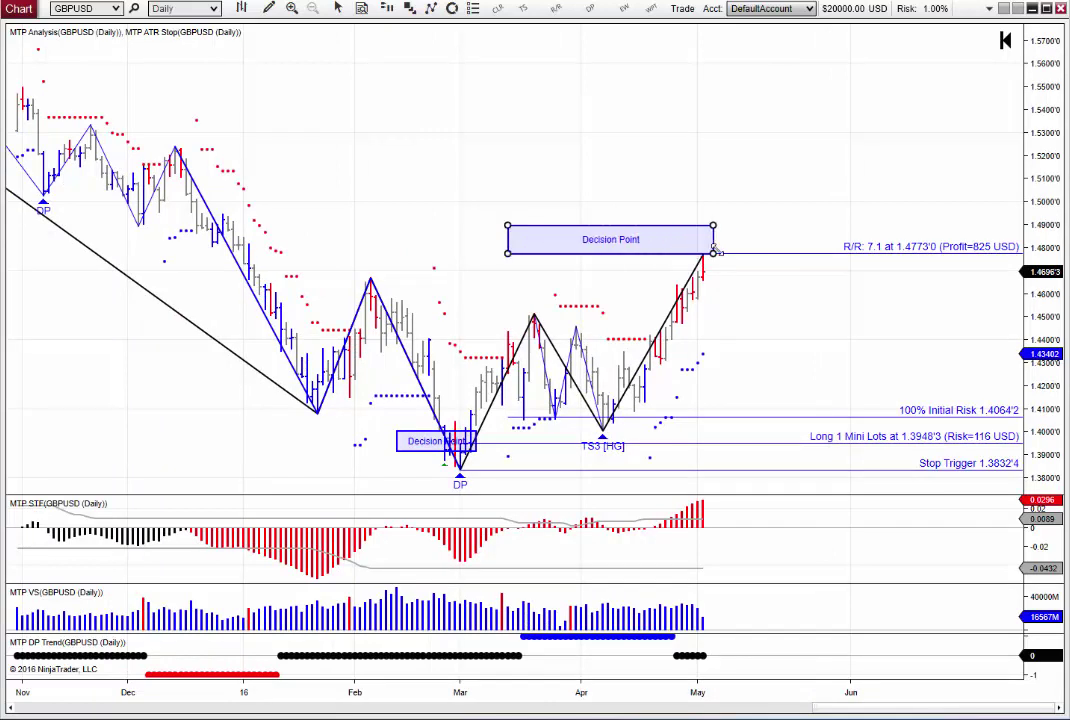
{"action": "left_click", "coordinate": [636, 296]}
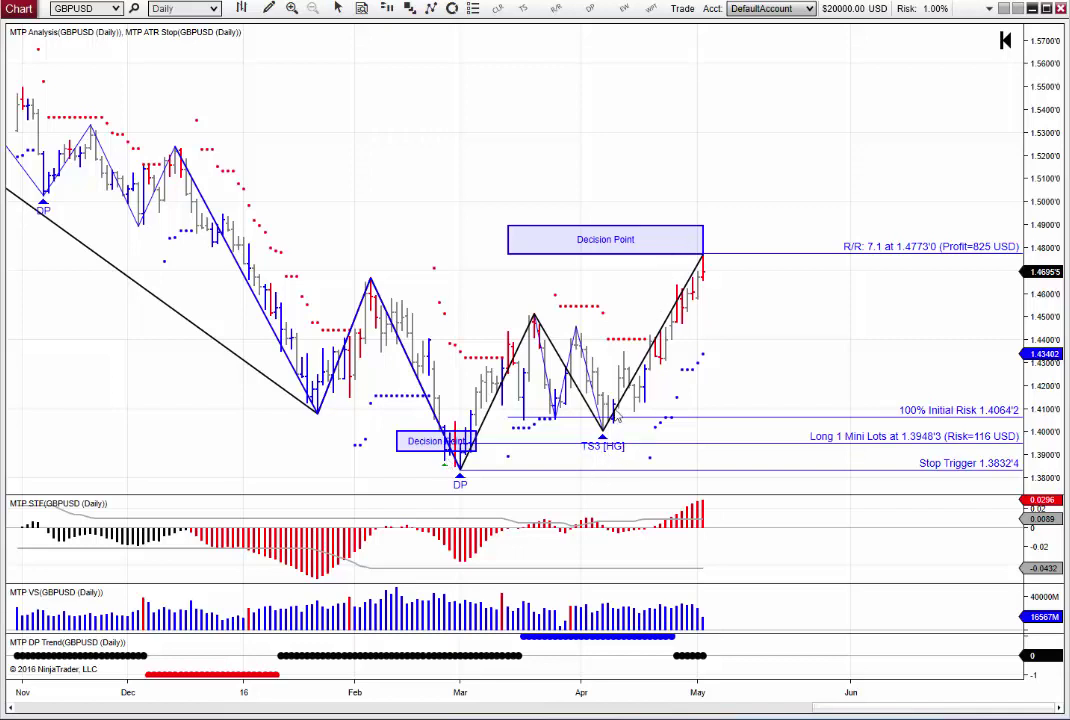
Rerun the analysis to show wave C and Typical Wave 3 targets, entry 1.4142'8, R/R 6.3.
{"action": "right_click", "coordinate": [618, 405]}
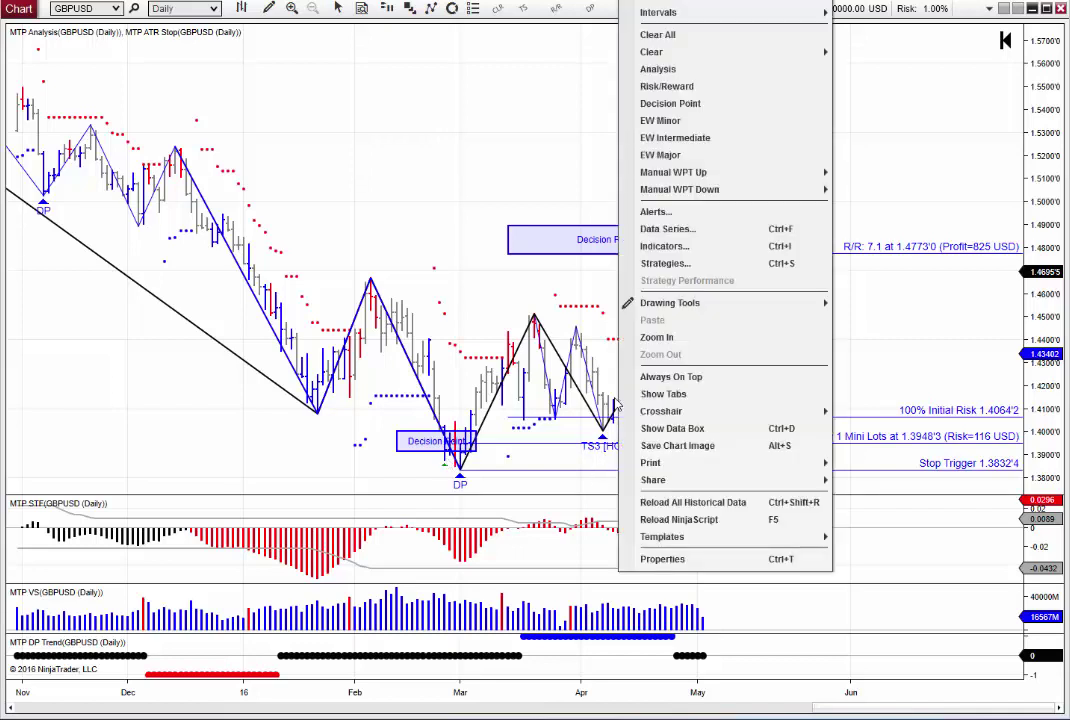
{"action": "left_click", "coordinate": [645, 64]}
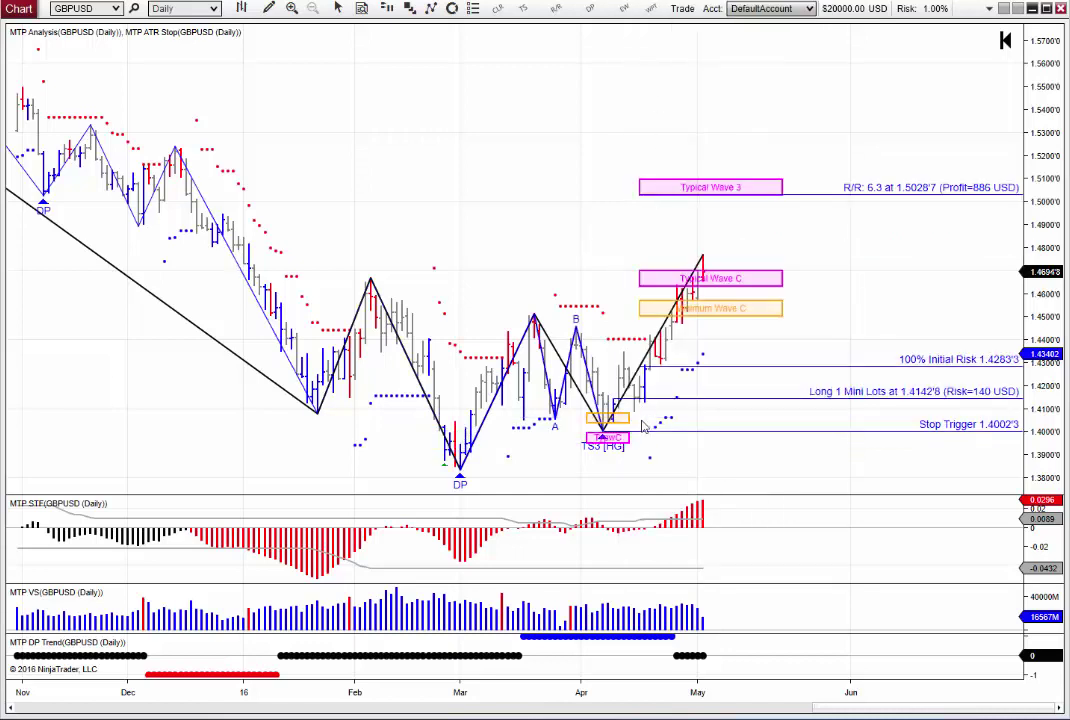